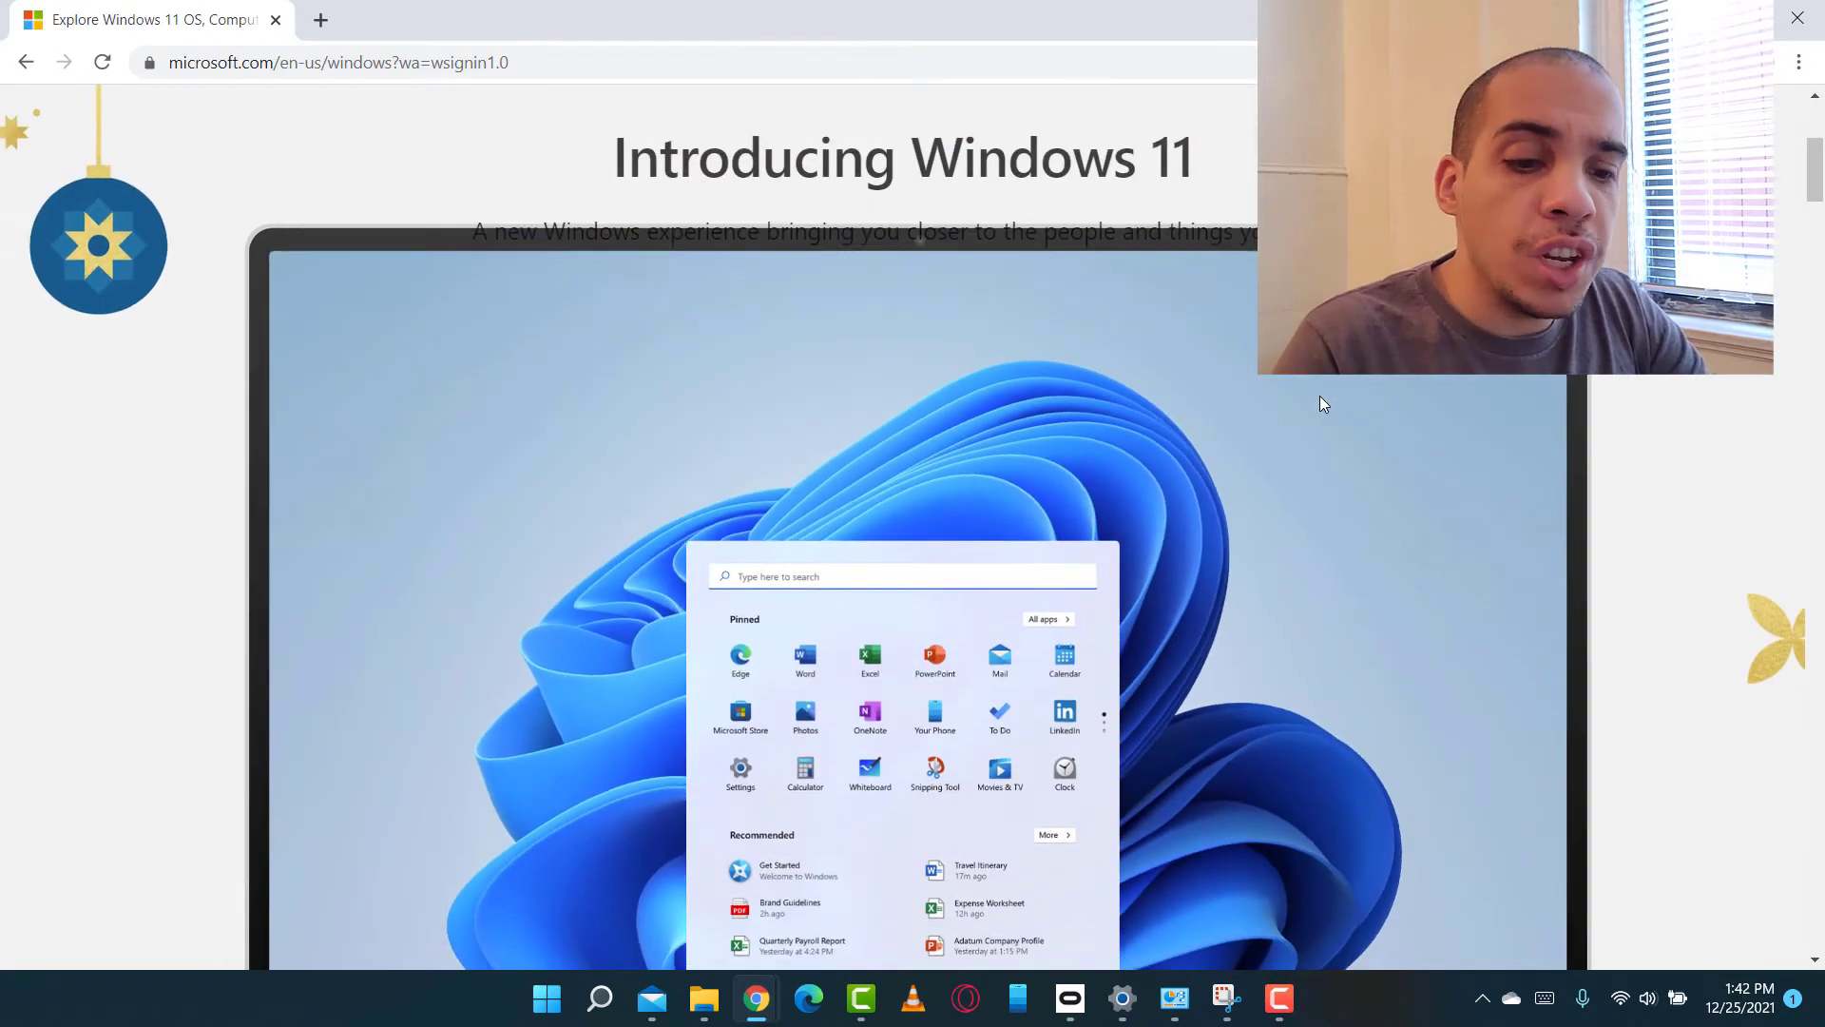
# Scroll down the microsoft.com Windows 11 page to the 'Life's better together' card
pyautogui.scroll(-3, 1319, 399)
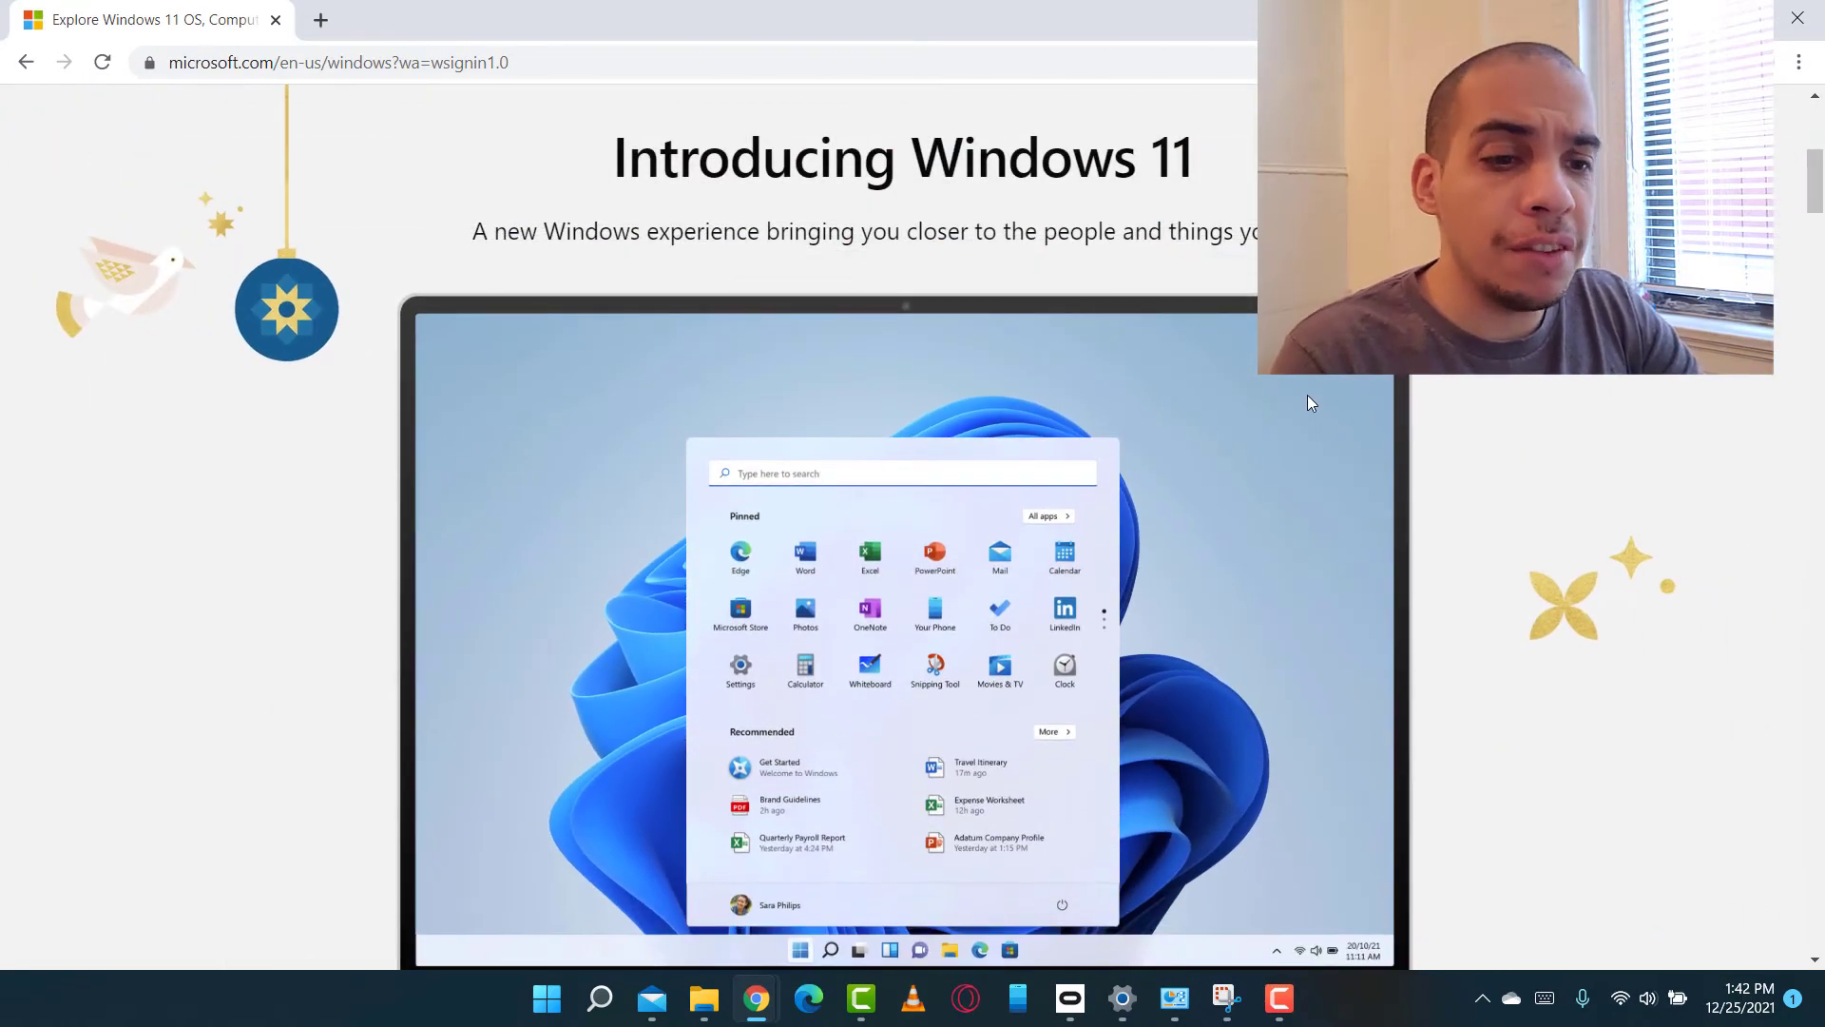
pyautogui.scroll(-4, 1303, 401)
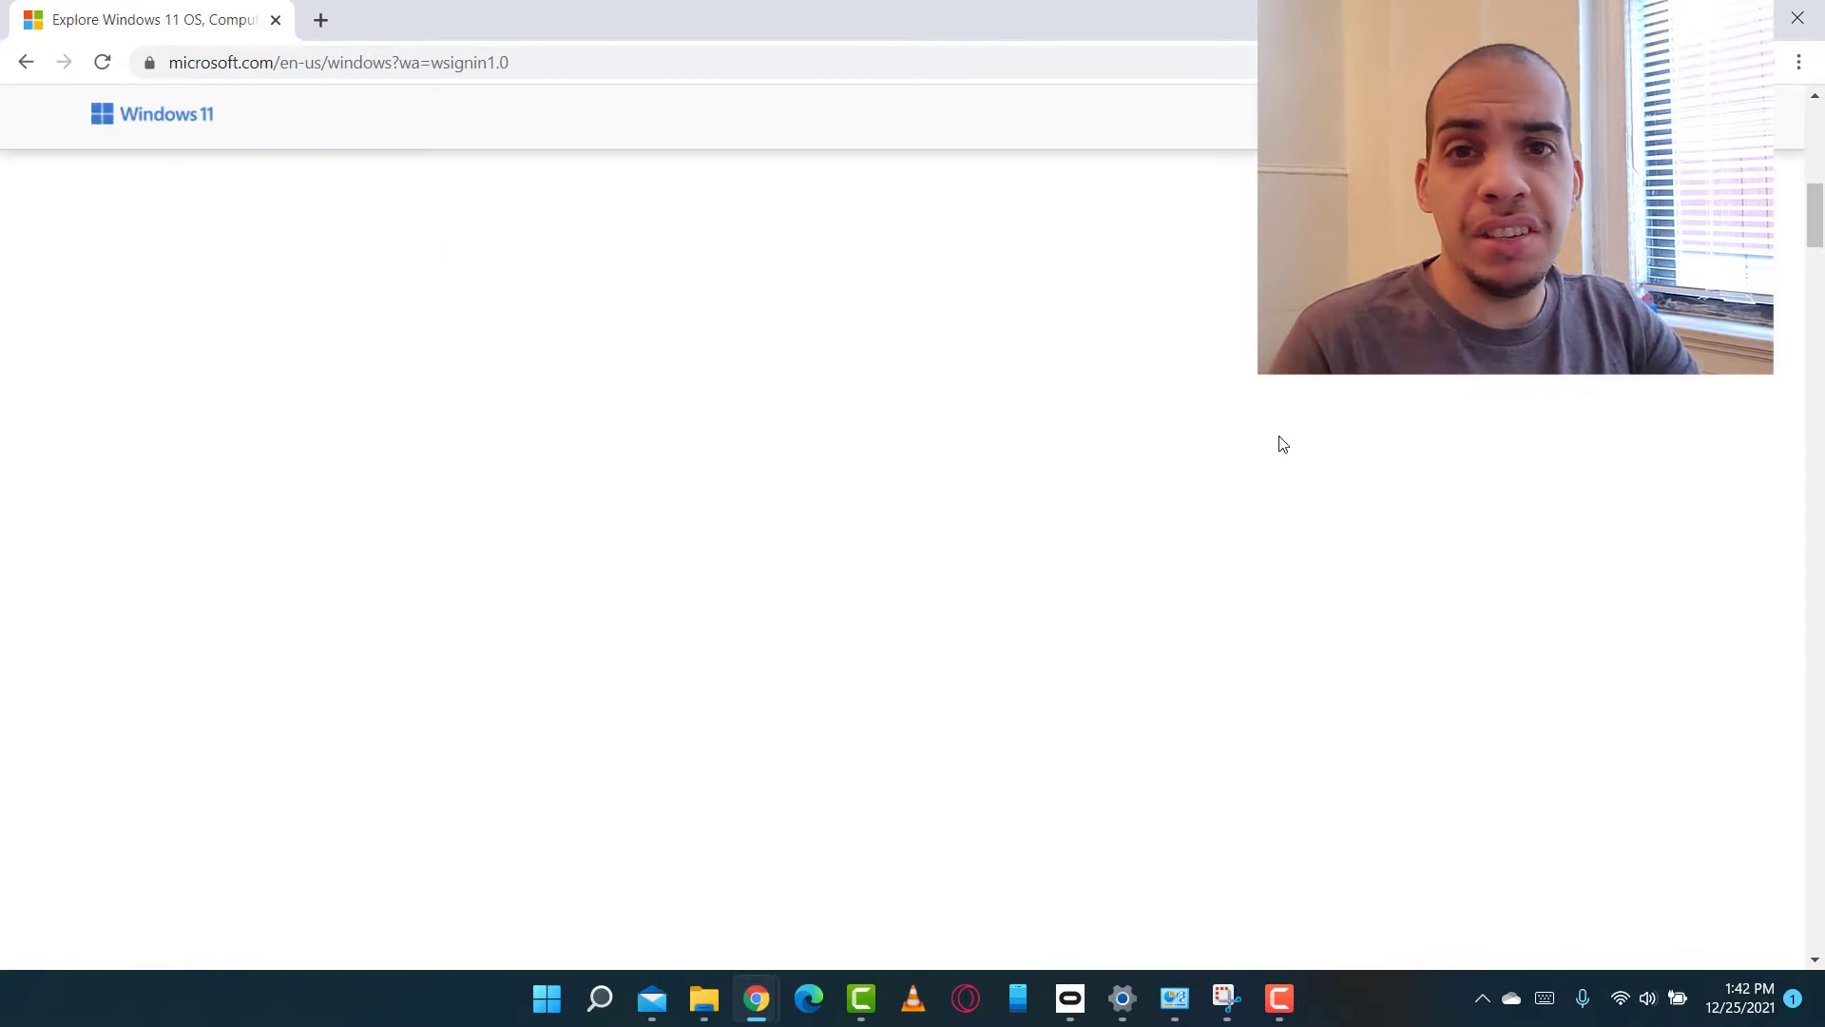
pyautogui.scroll(-3, 1274, 442)
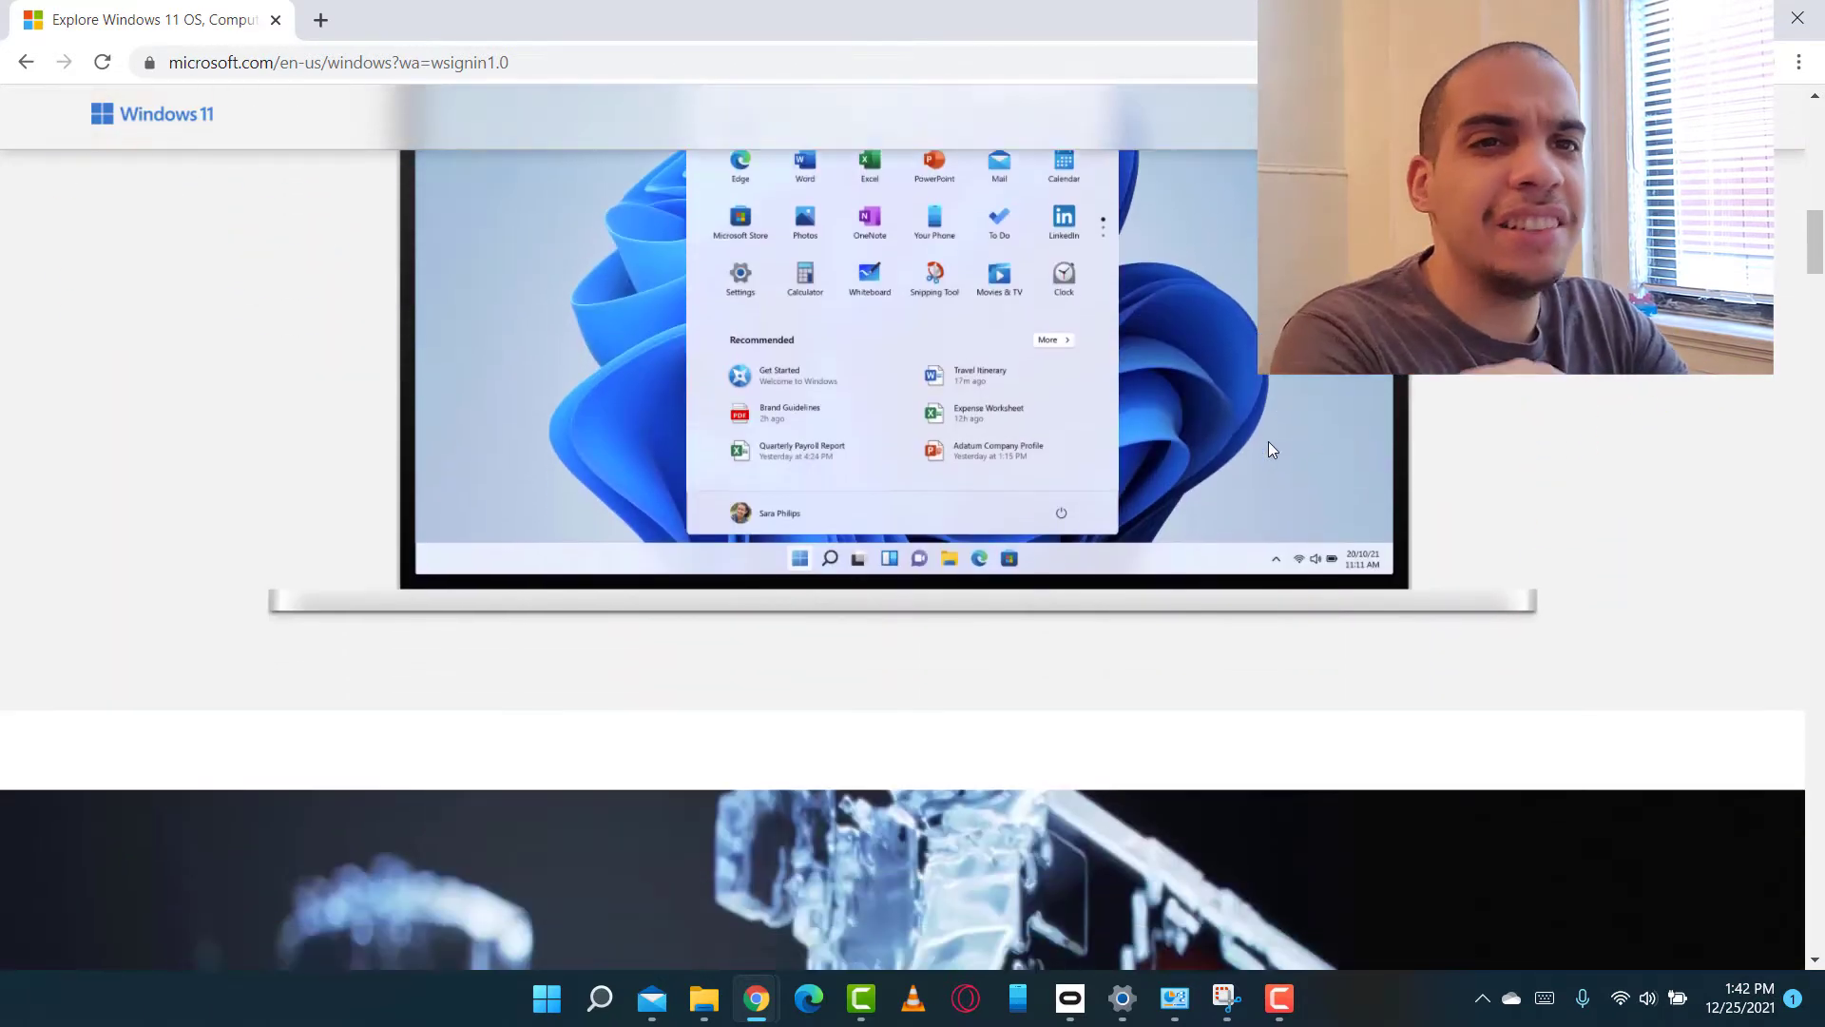
pyautogui.scroll(-5, 1272, 449)
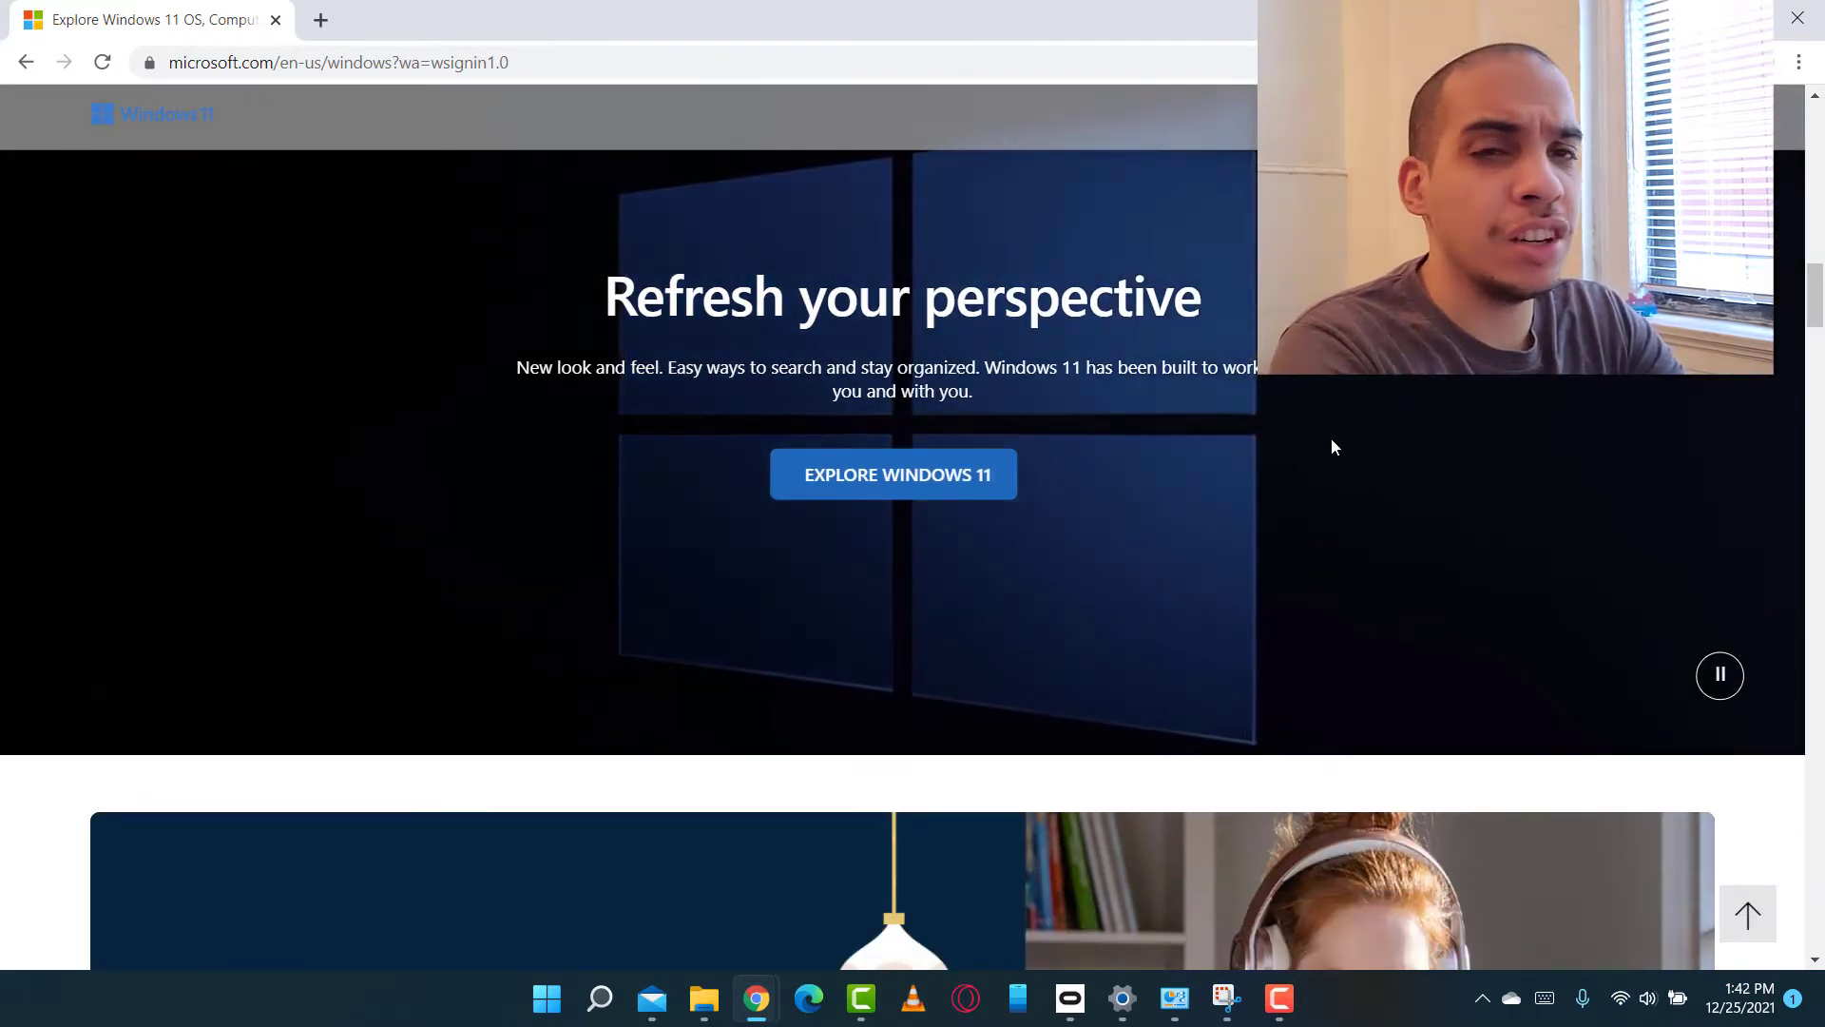
pyautogui.scroll(-6, 1331, 447)
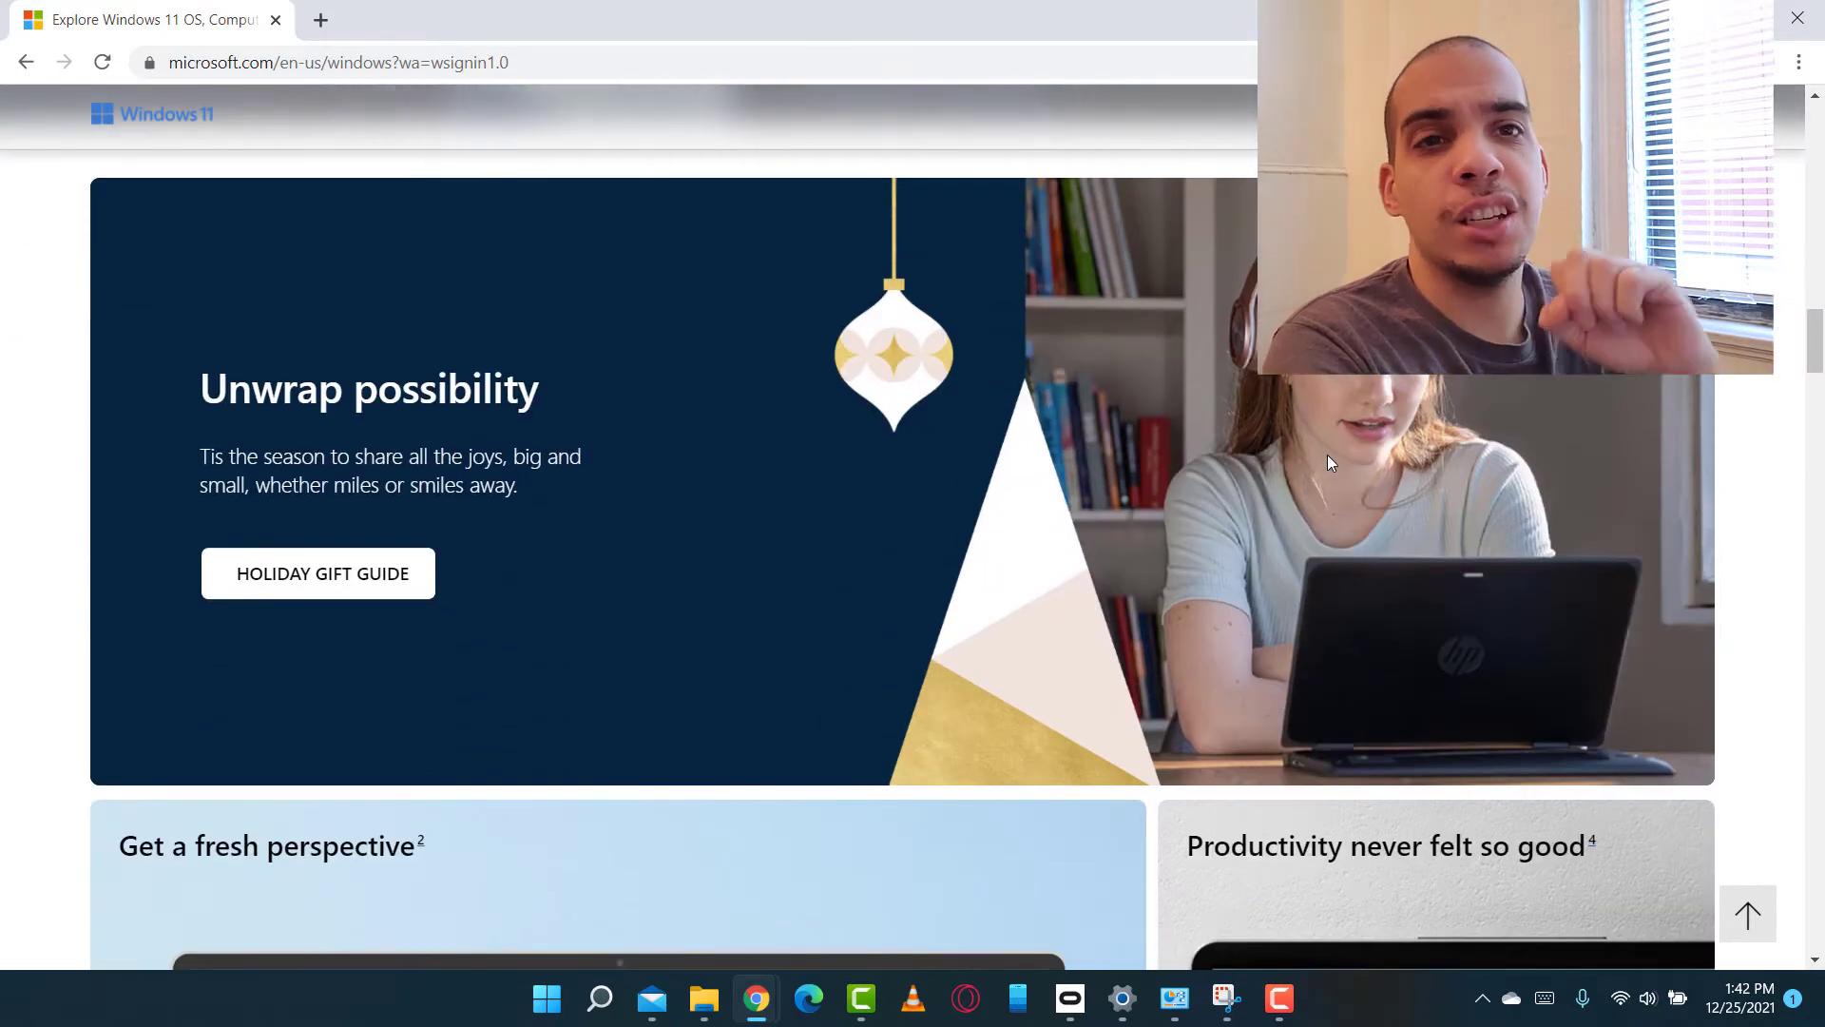
pyautogui.scroll(-3, 1327, 454)
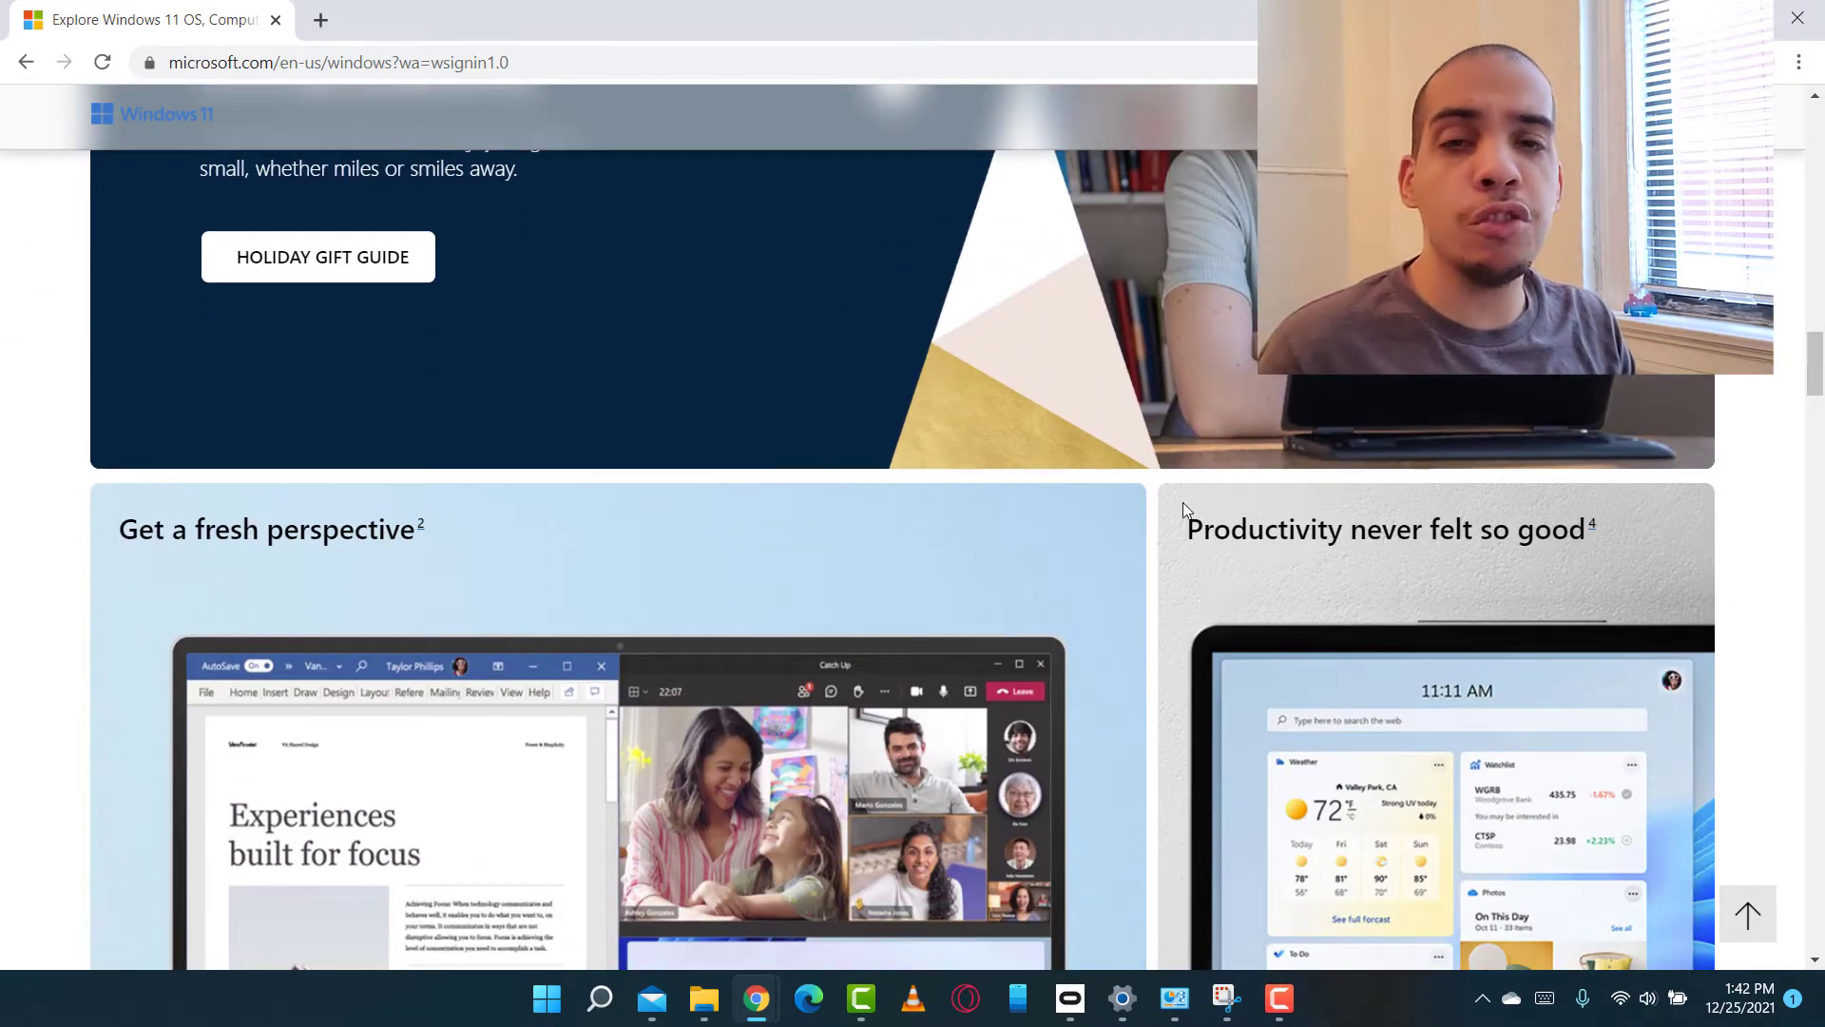
pyautogui.scroll(-2, 1152, 538)
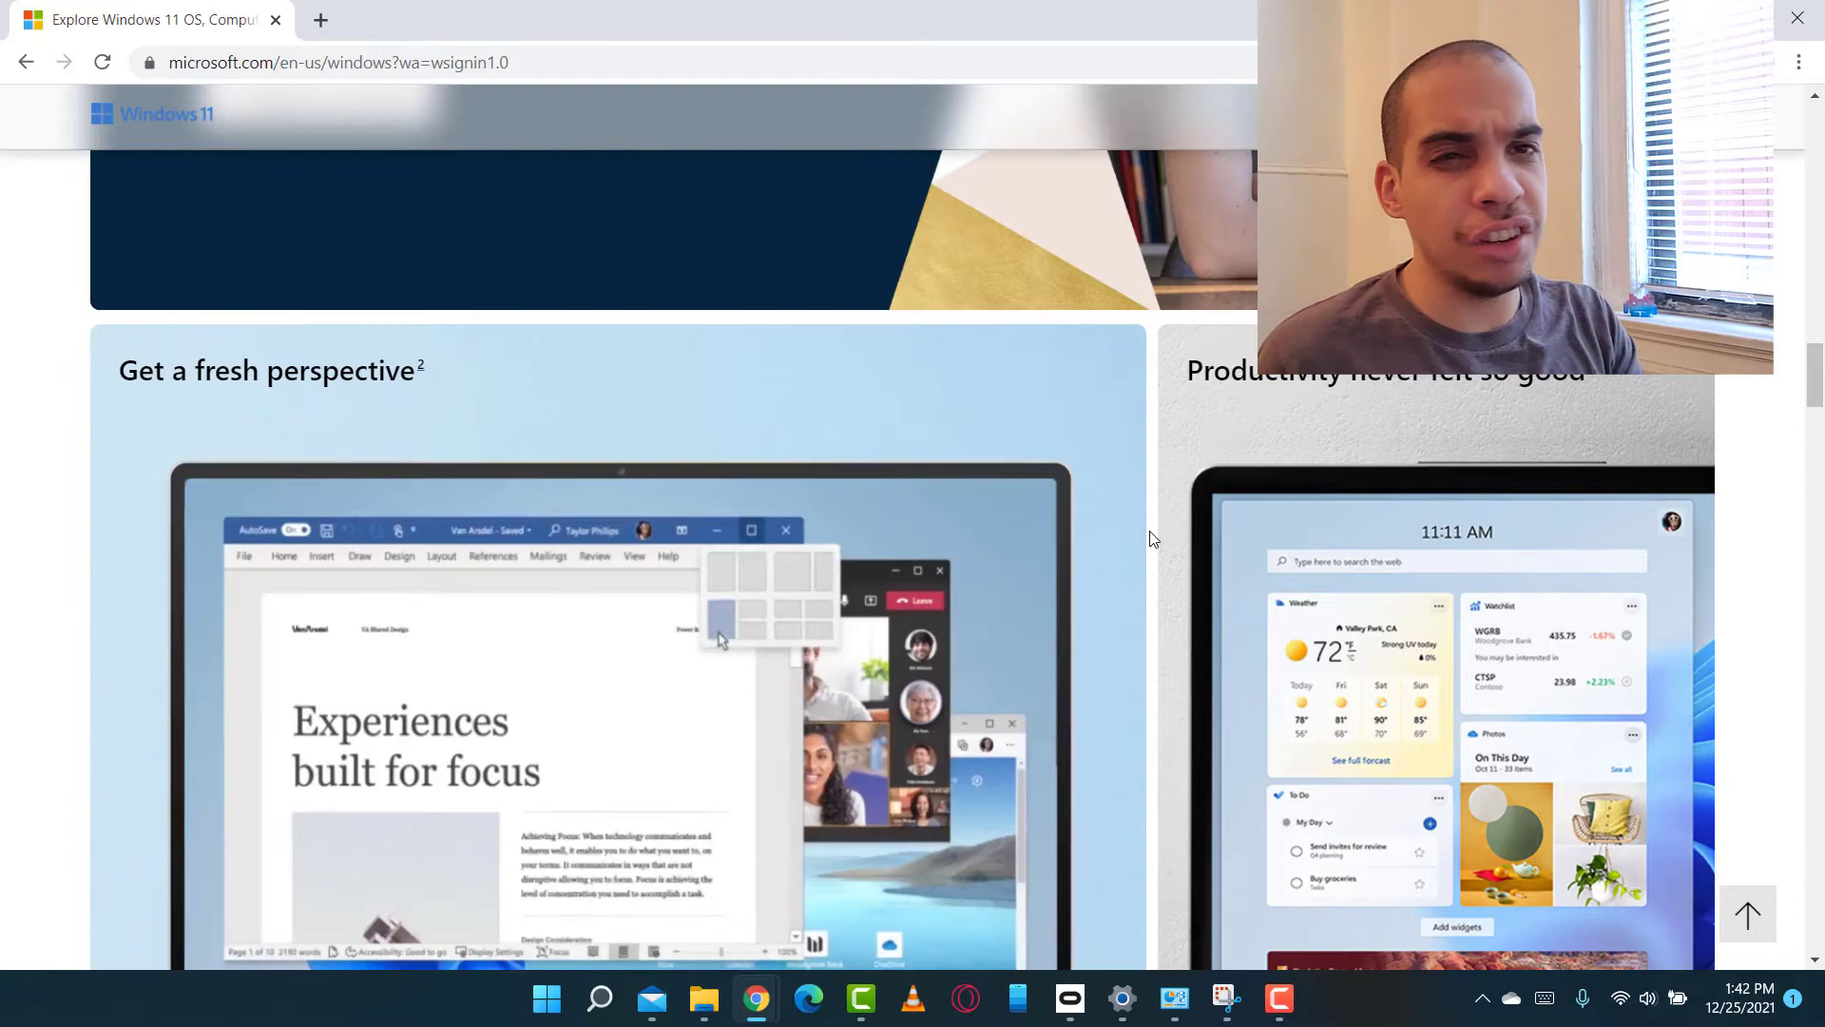
pyautogui.scroll(-4, 1152, 538)
pyautogui.scroll(-3, 1157, 528)
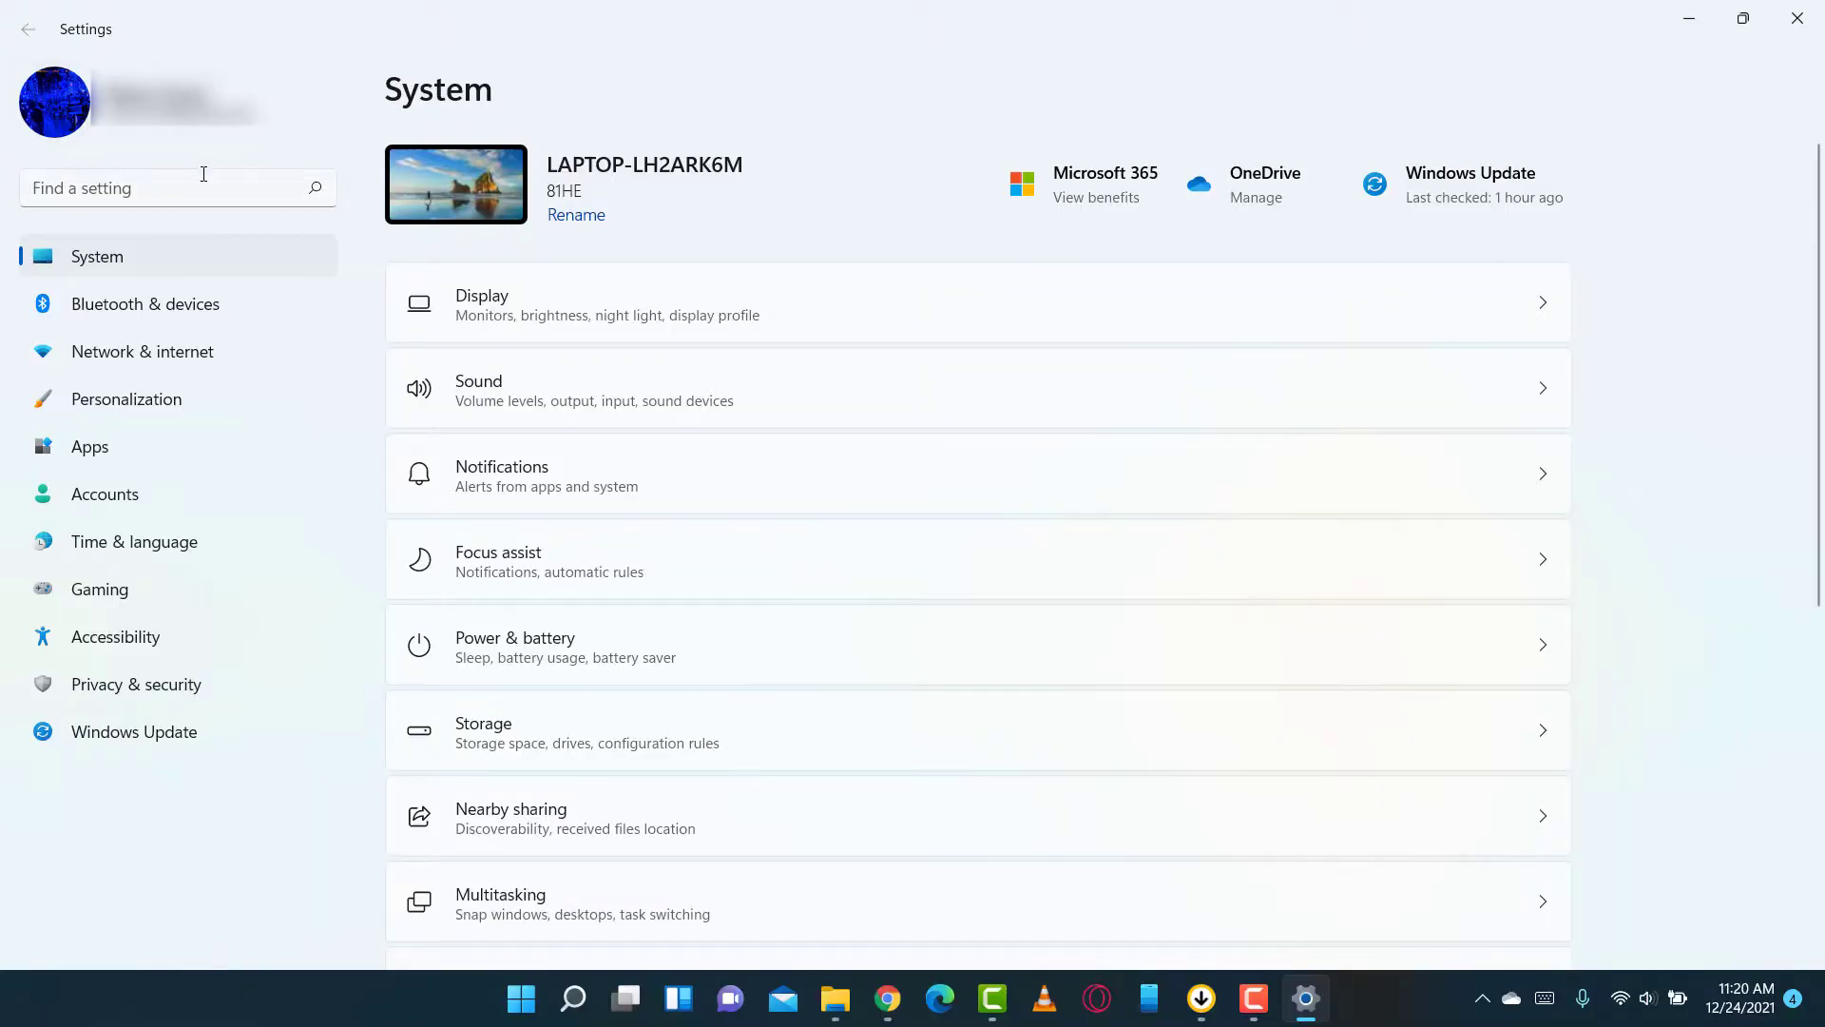
# Search settings for 'updat' and open Check for updates to confirm the PC is up to date
pyautogui.click(204, 174)
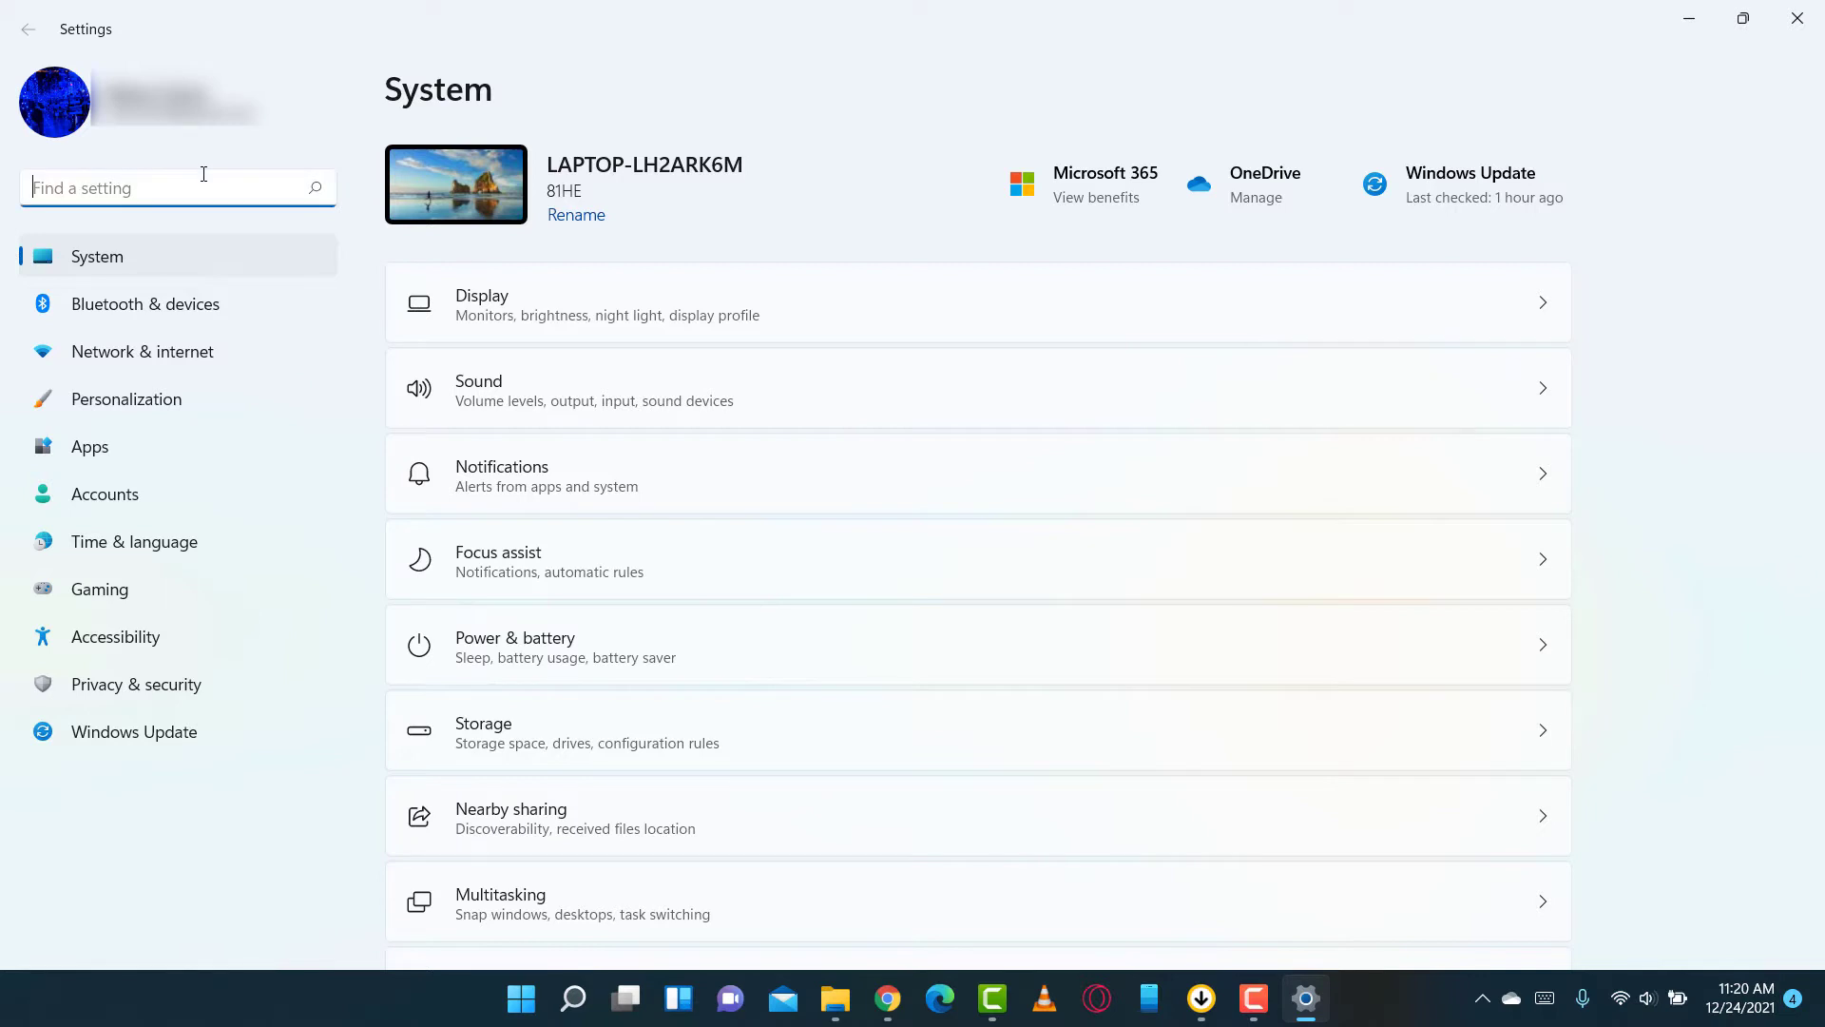
pyautogui.write('updat')
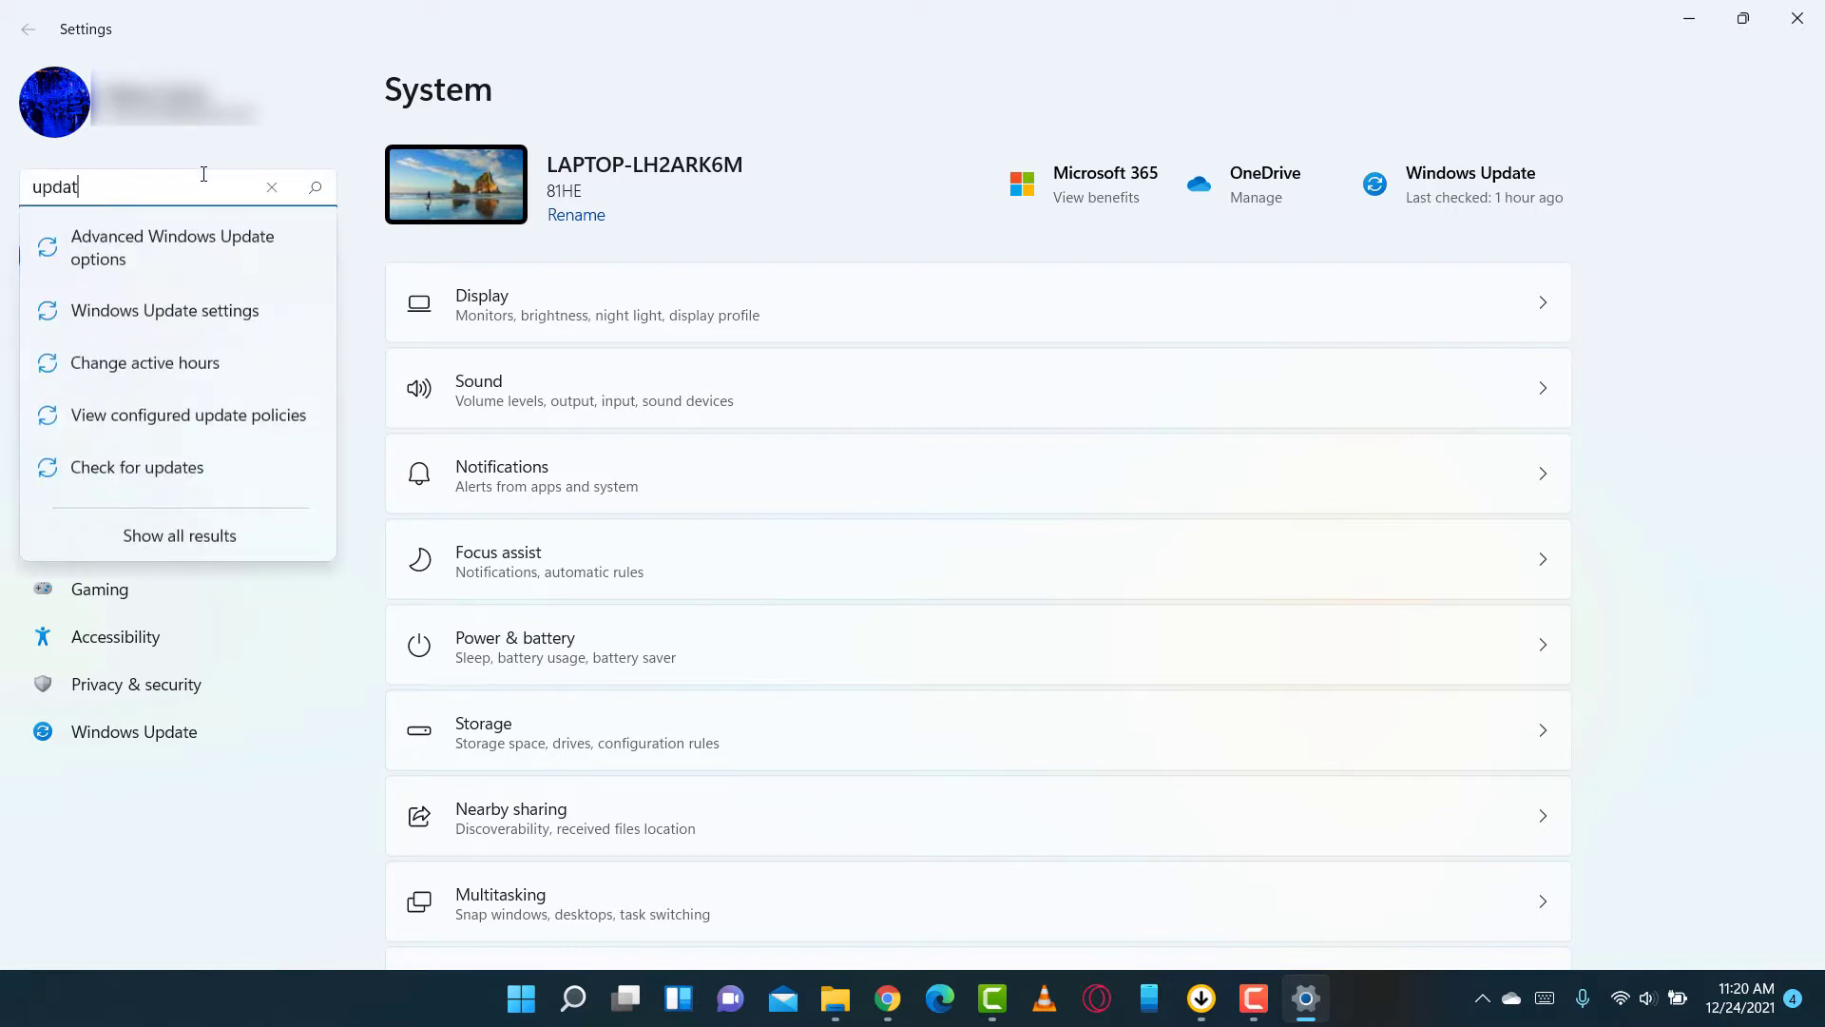
pyautogui.click(173, 469)
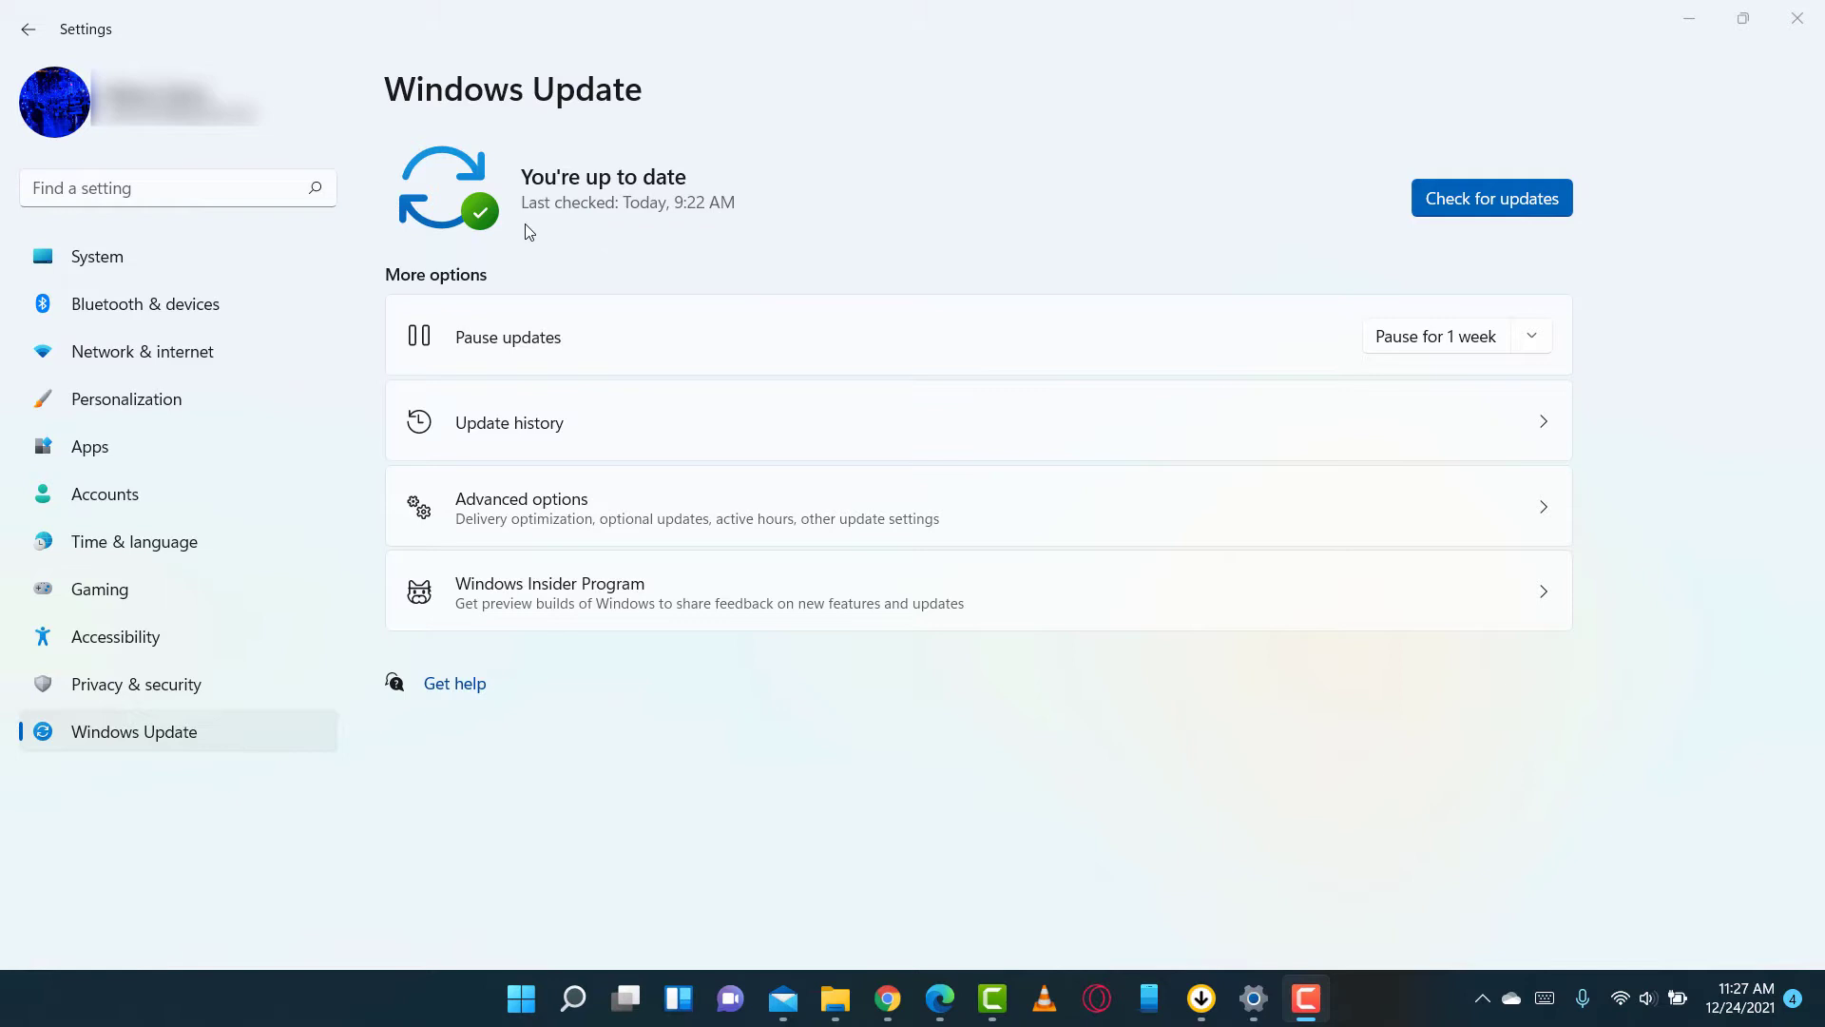
pyautogui.click(1255, 206)
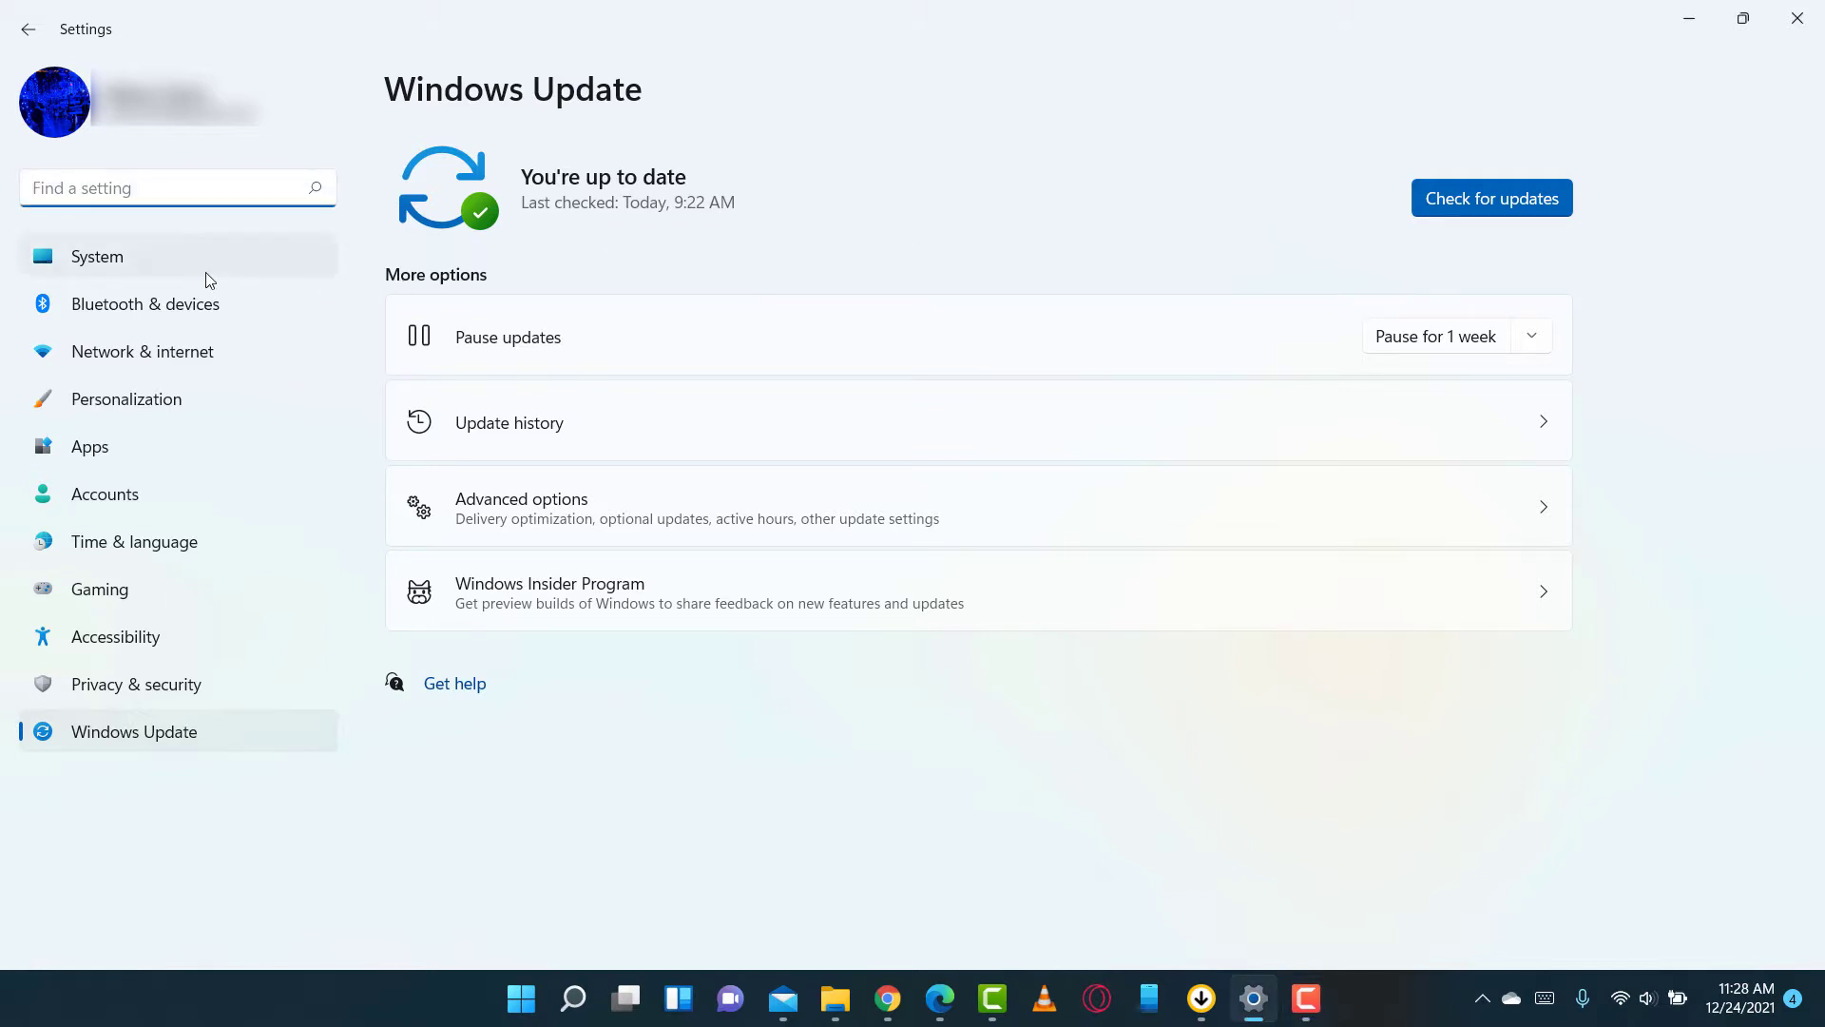
# Open Startup Apps via a 'startup' search, switch Cortana off, and review the list
pyautogui.write('startup')
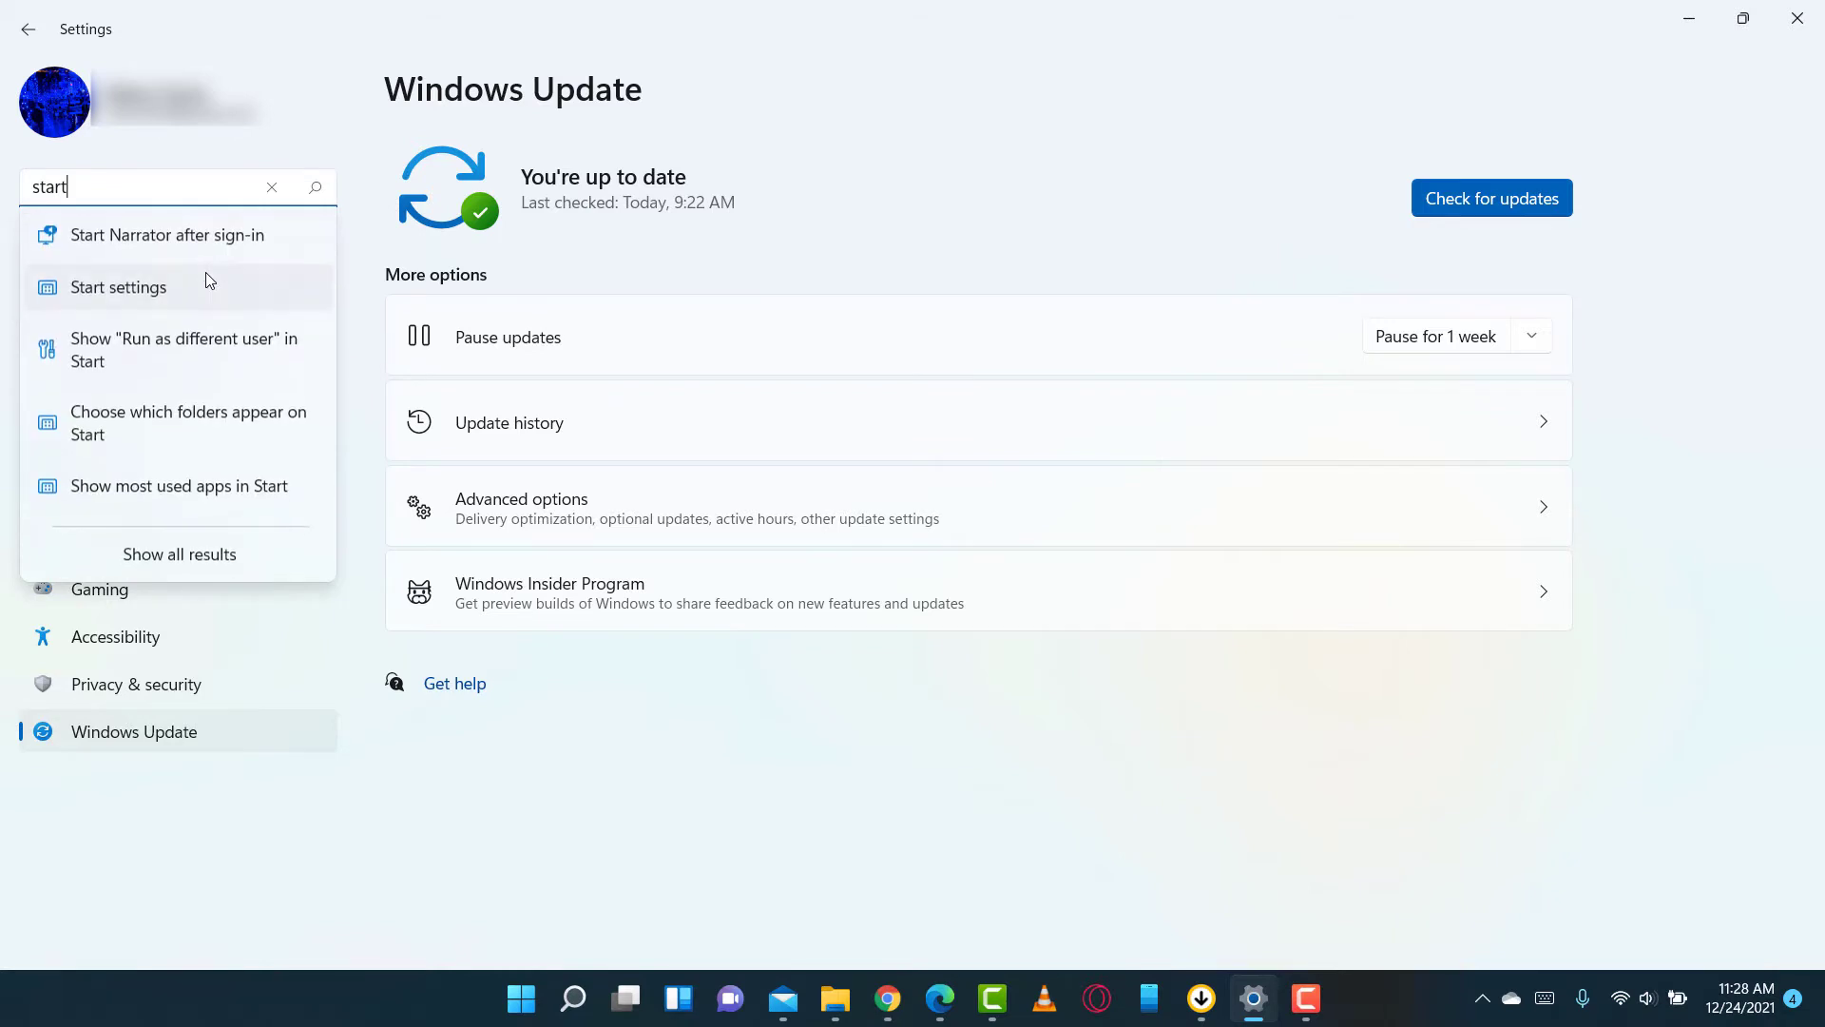
pyautogui.click(186, 240)
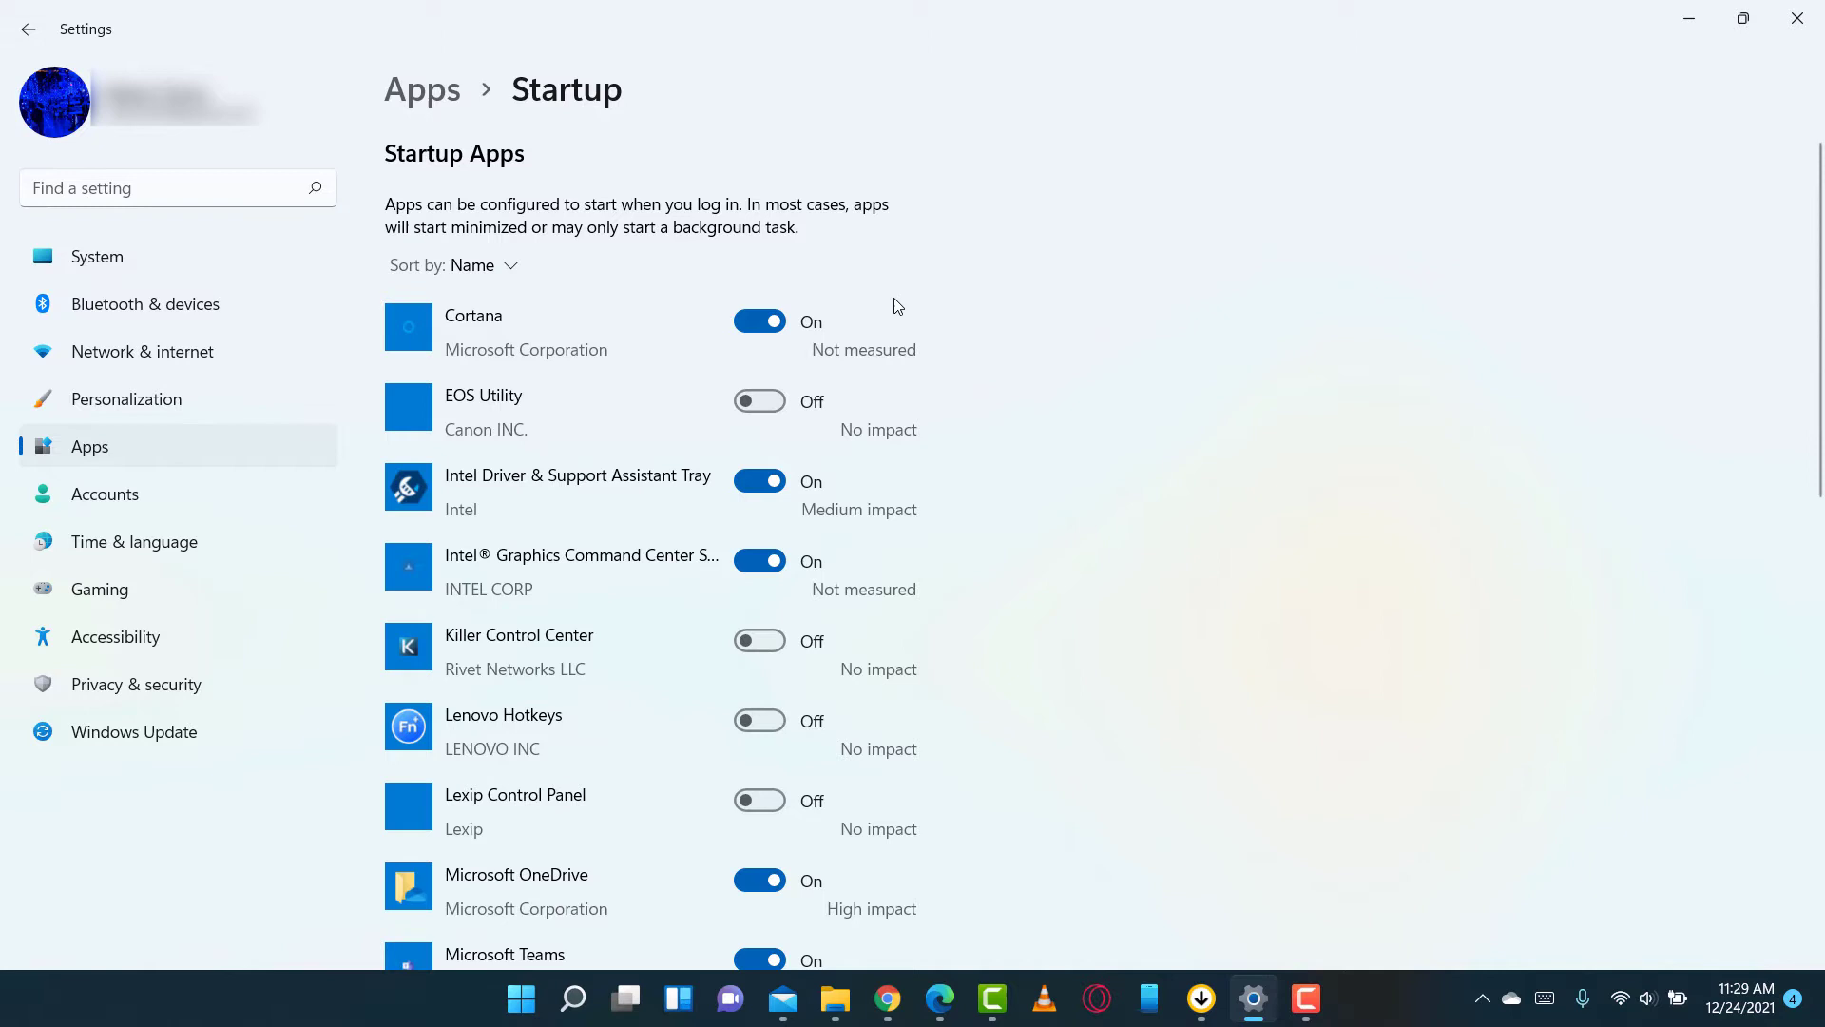
pyautogui.click(754, 322)
pyautogui.scroll(-2, 842, 494)
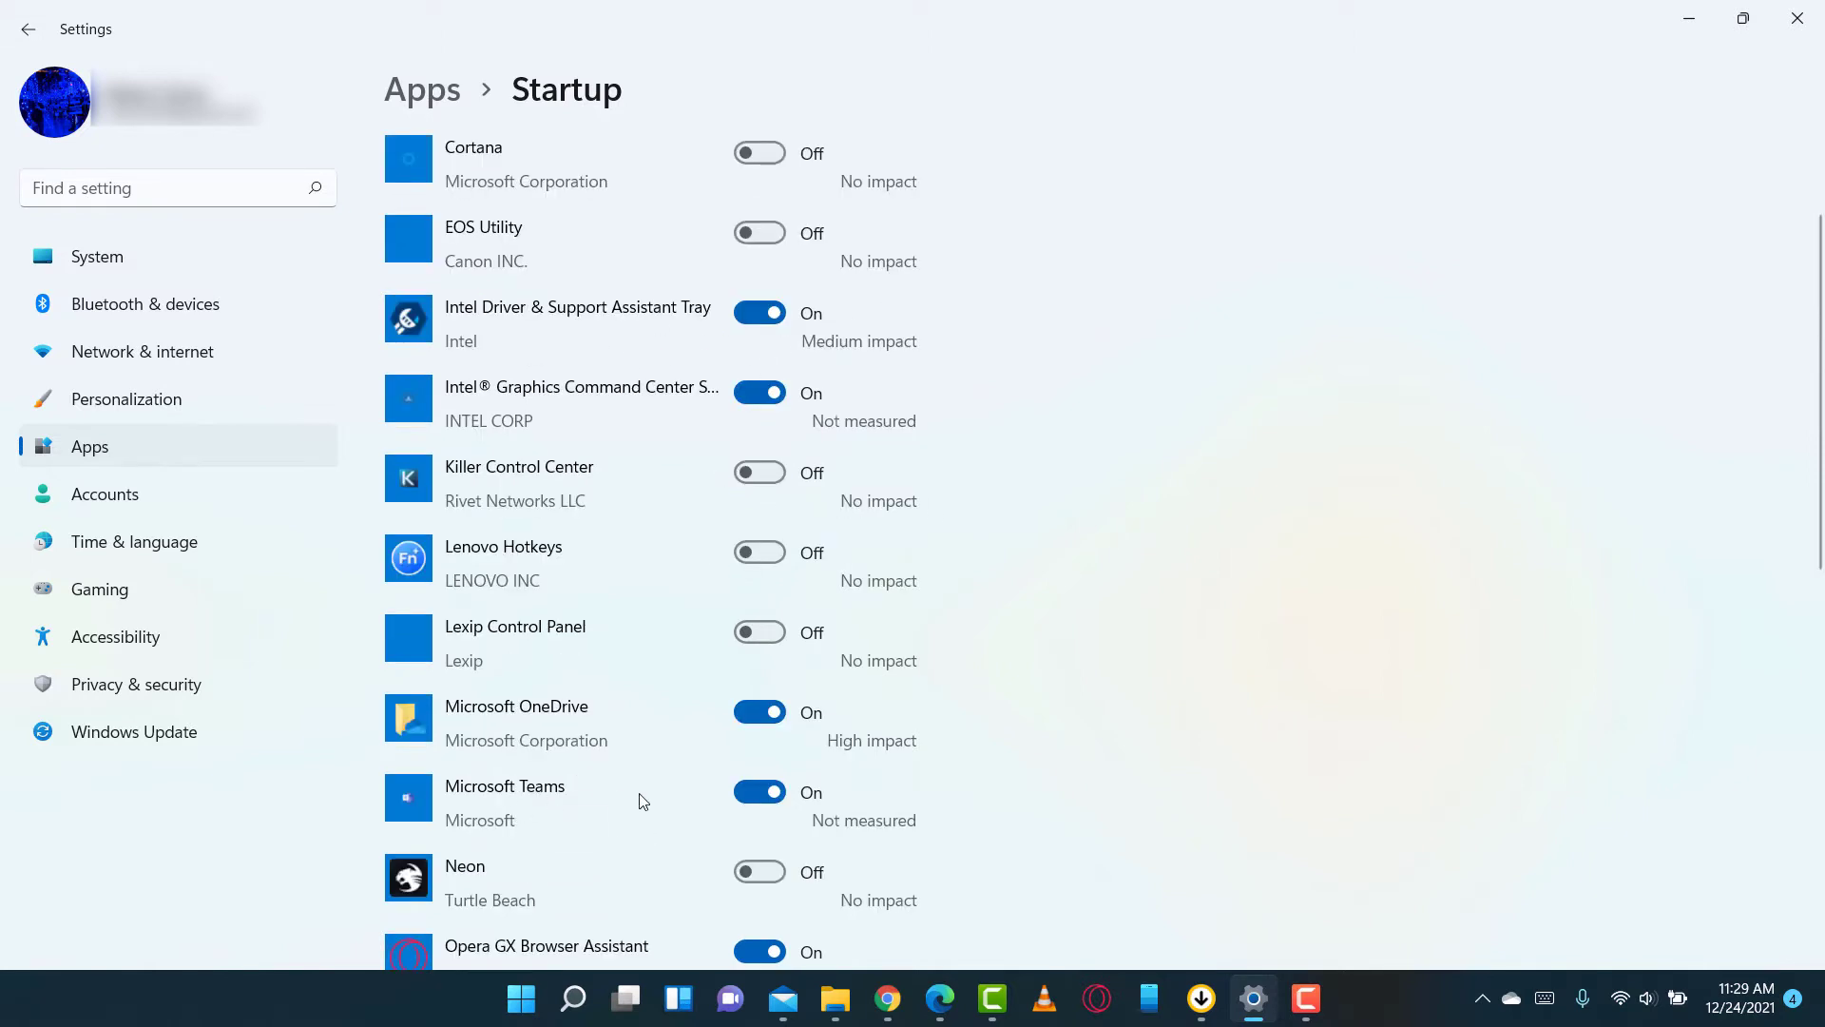
pyautogui.scroll(-10, 571, 761)
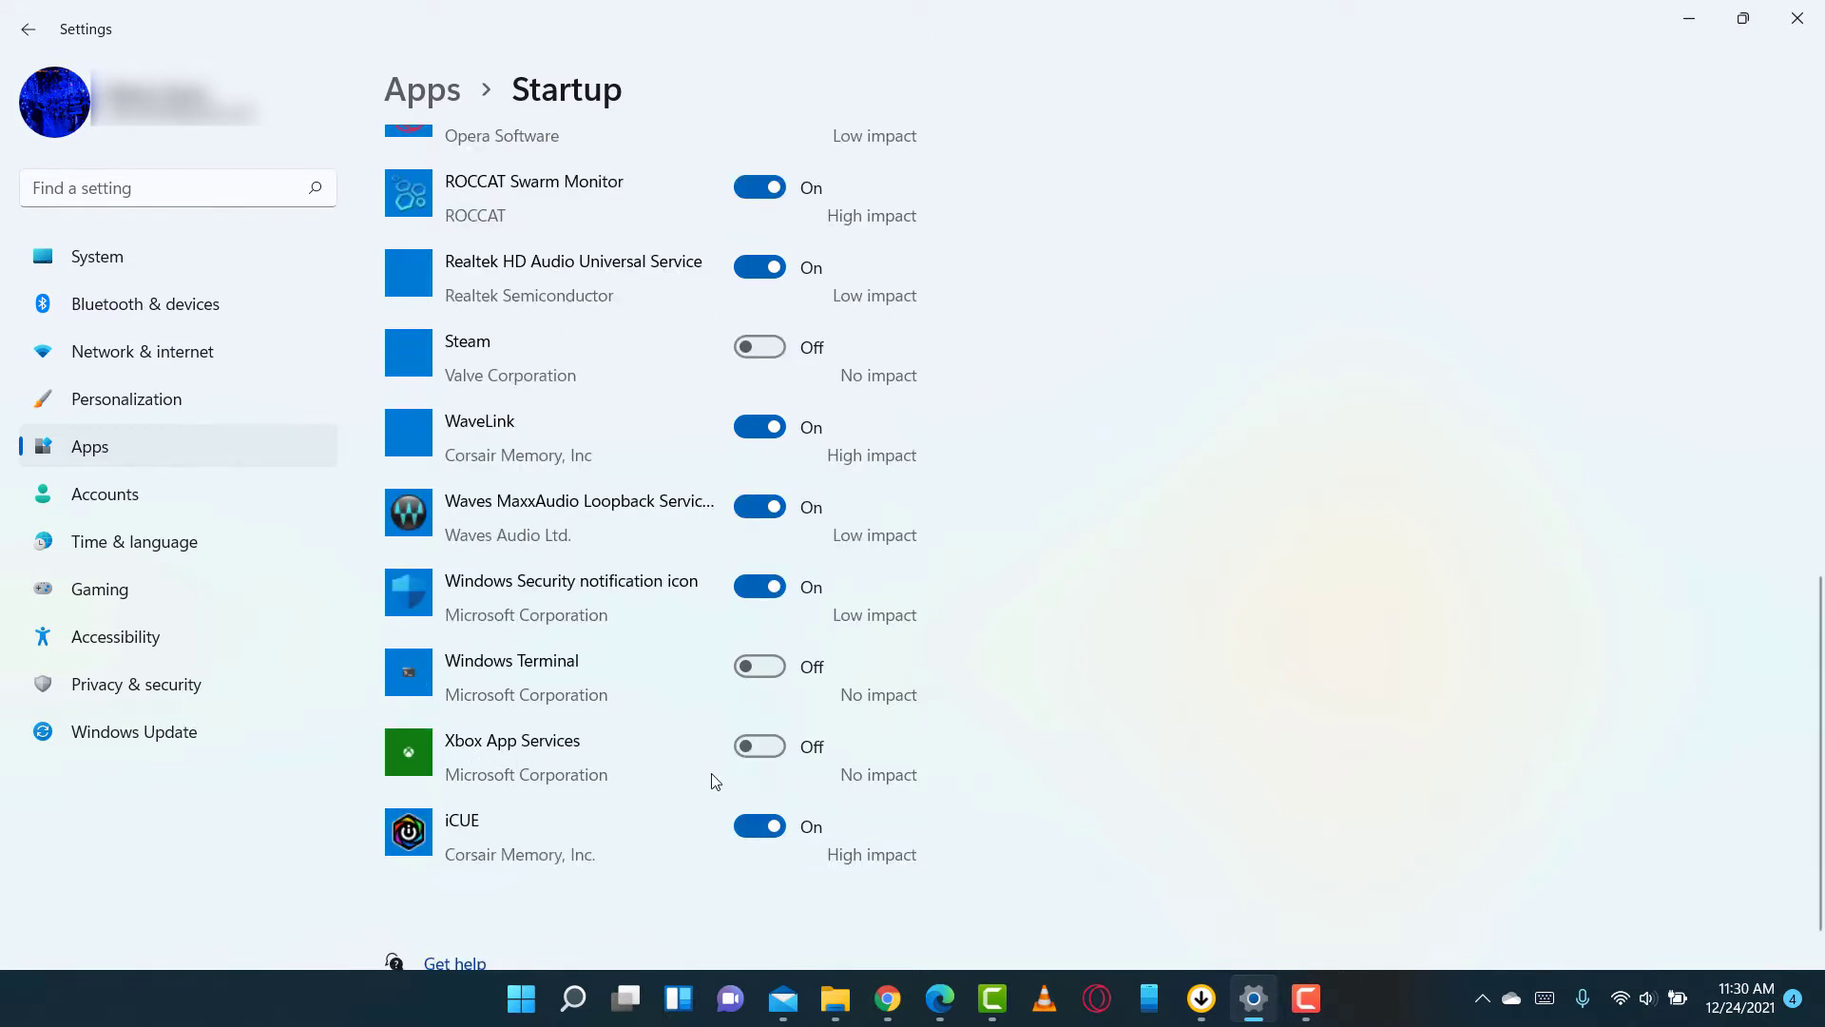
pyautogui.scroll(-1, 723, 765)
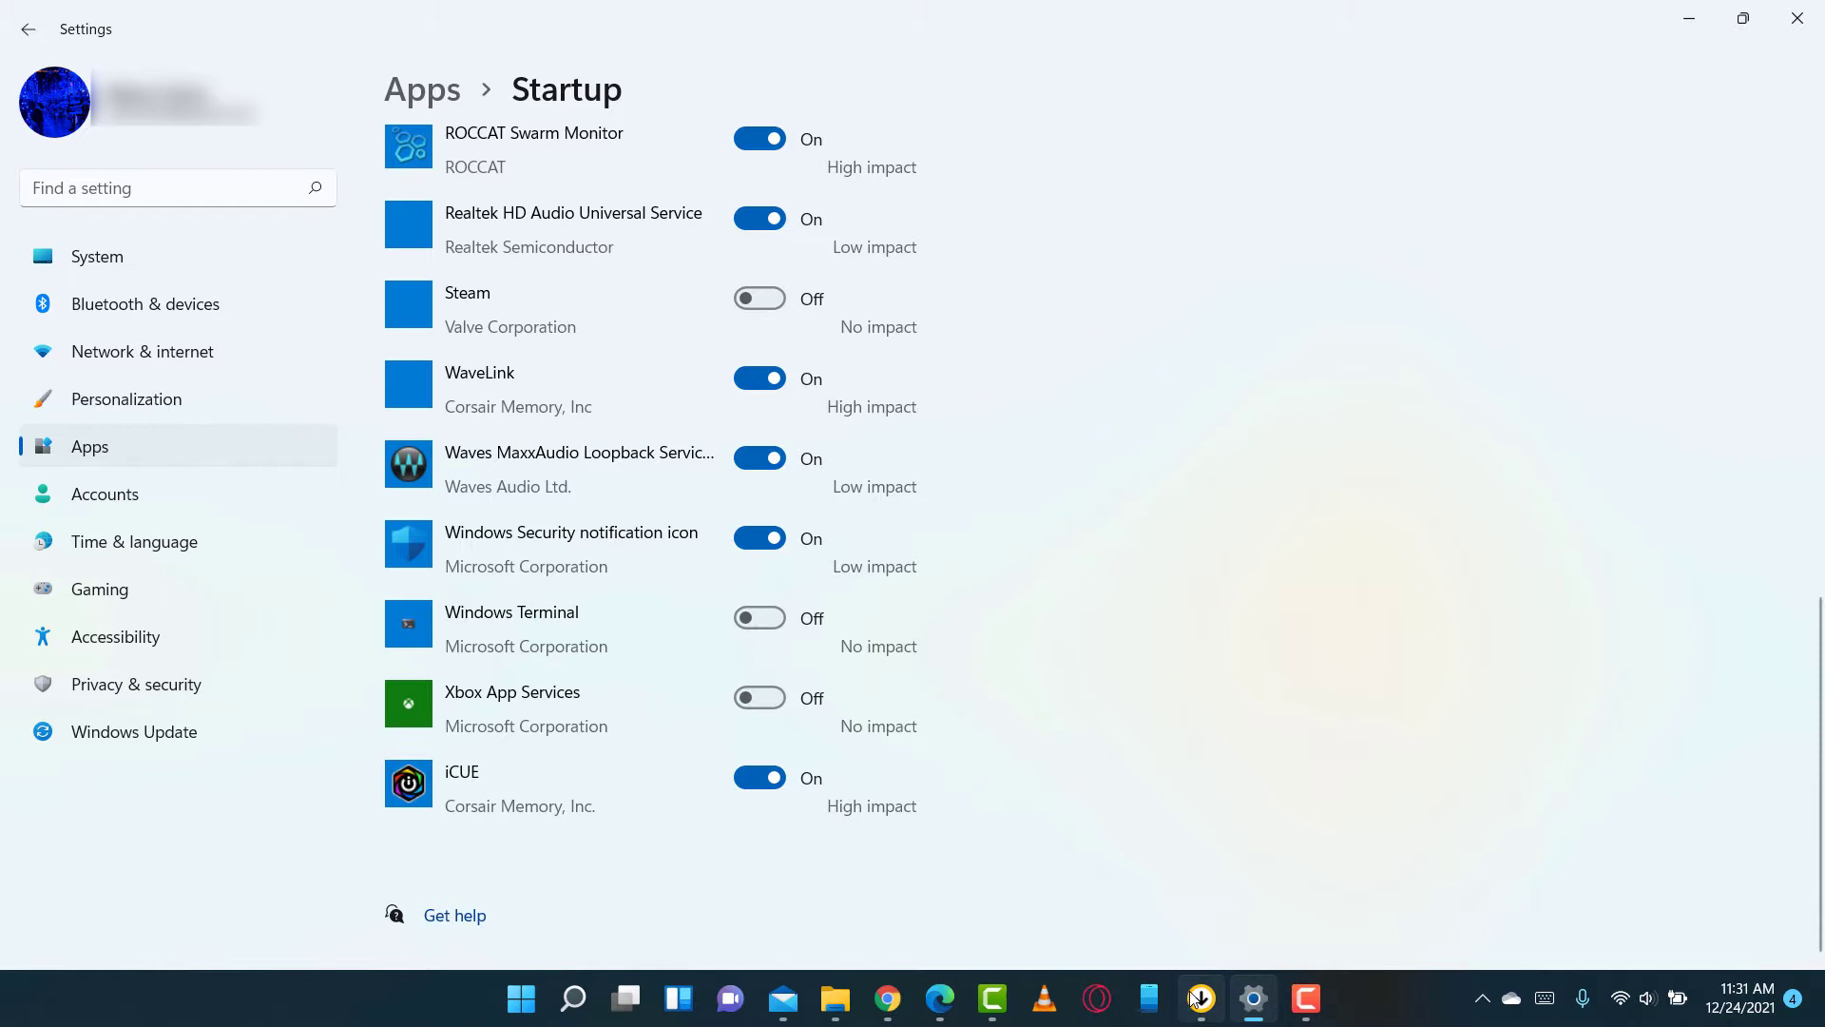
pyautogui.moveTo(1196, 1000)
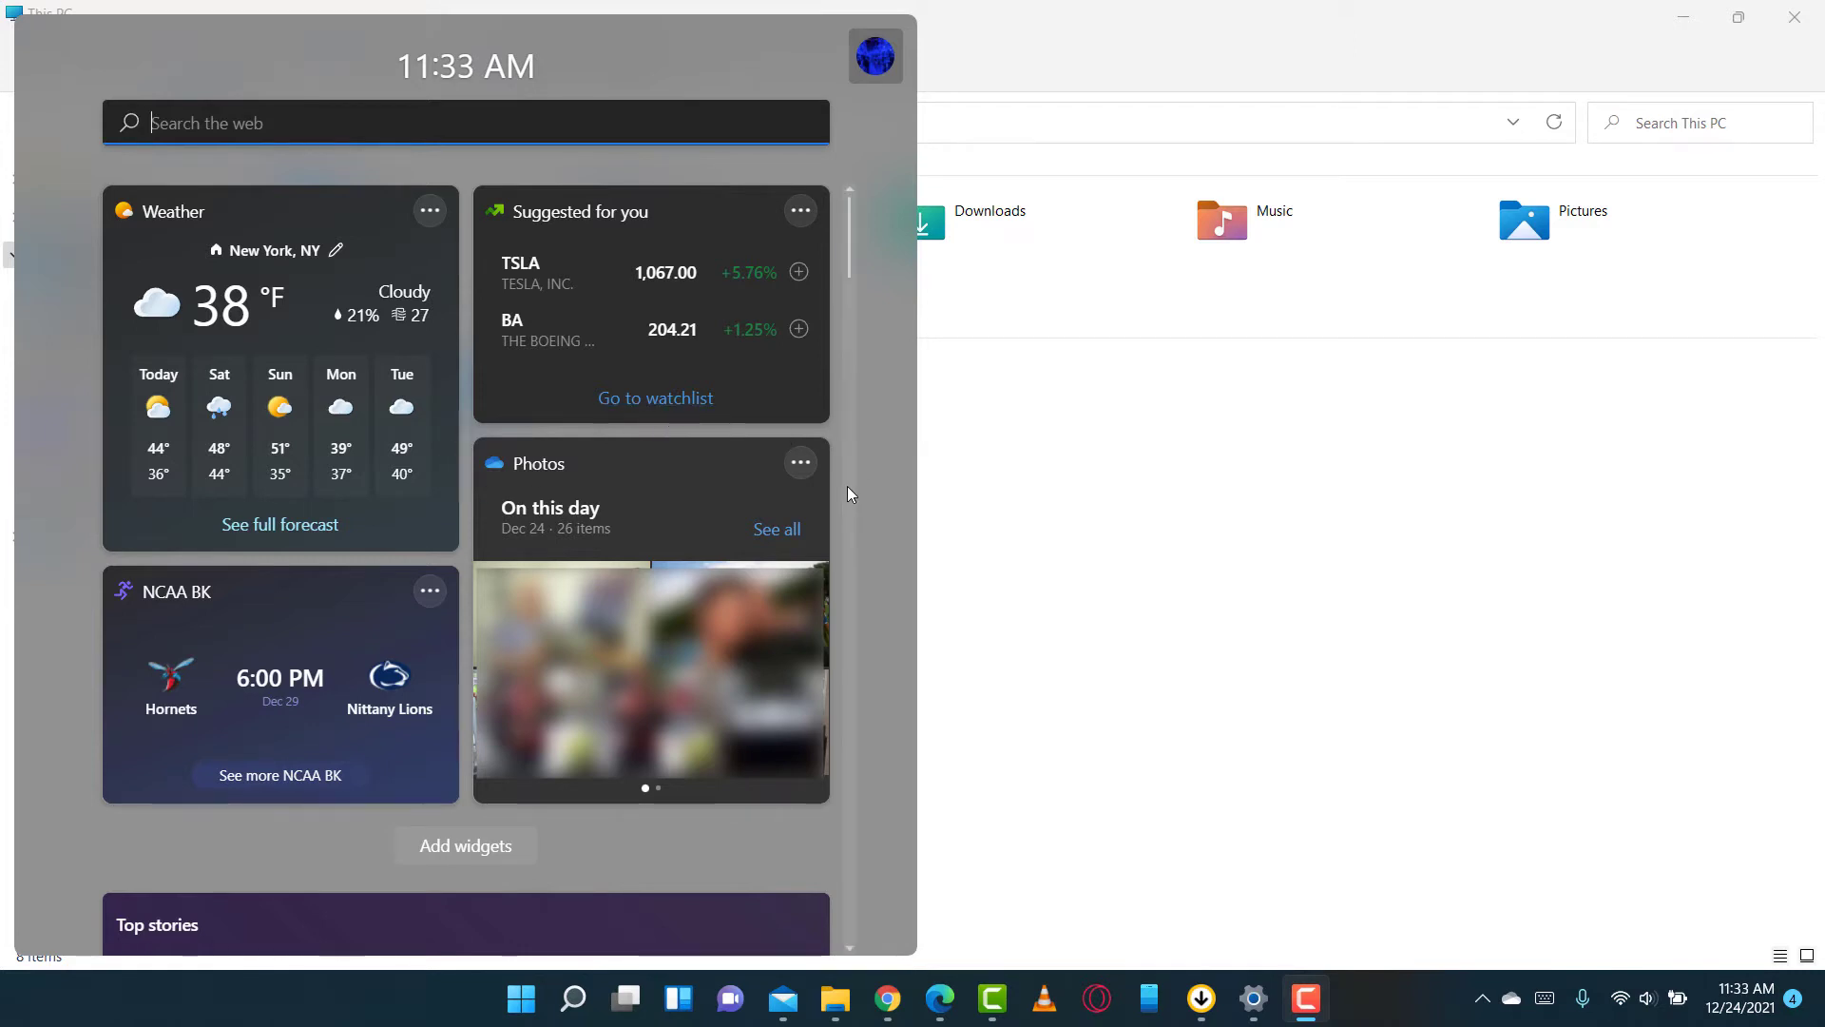
# Browse the Widgets Top stories feed, then dismiss the Widgets board
pyautogui.scroll(-5, 813, 504)
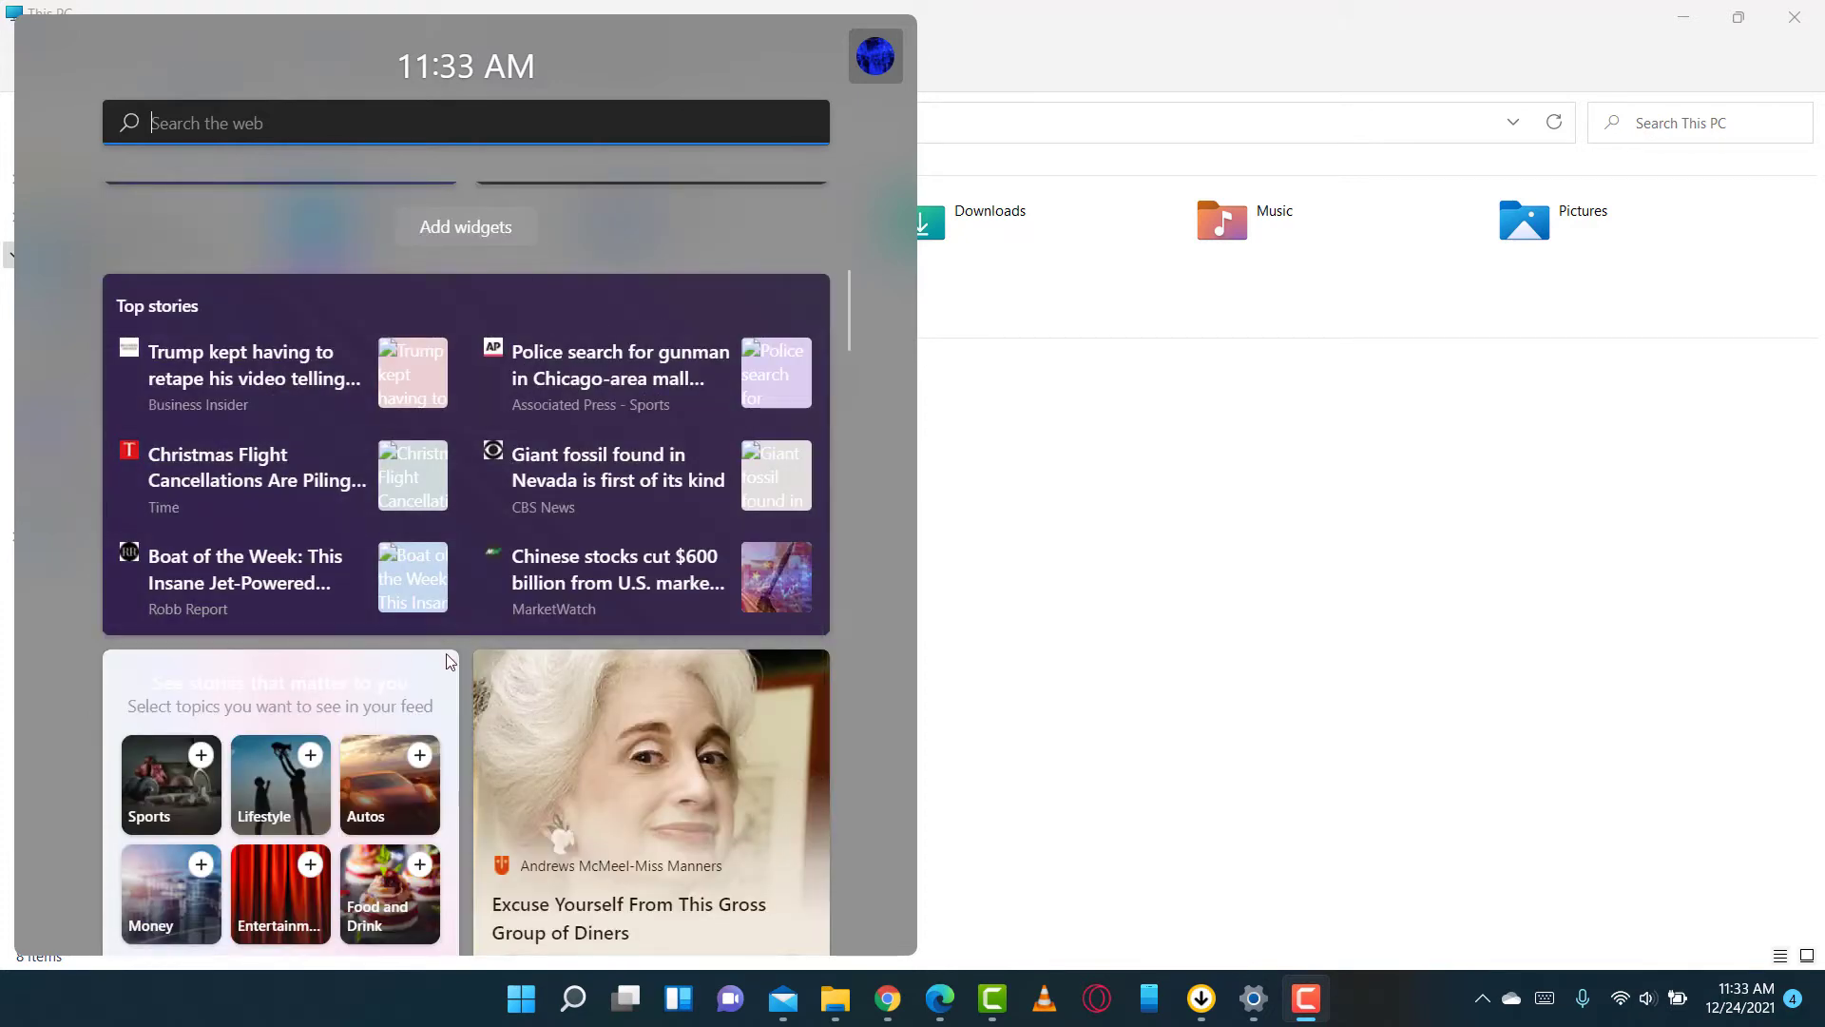
pyautogui.scroll(-1, 443, 488)
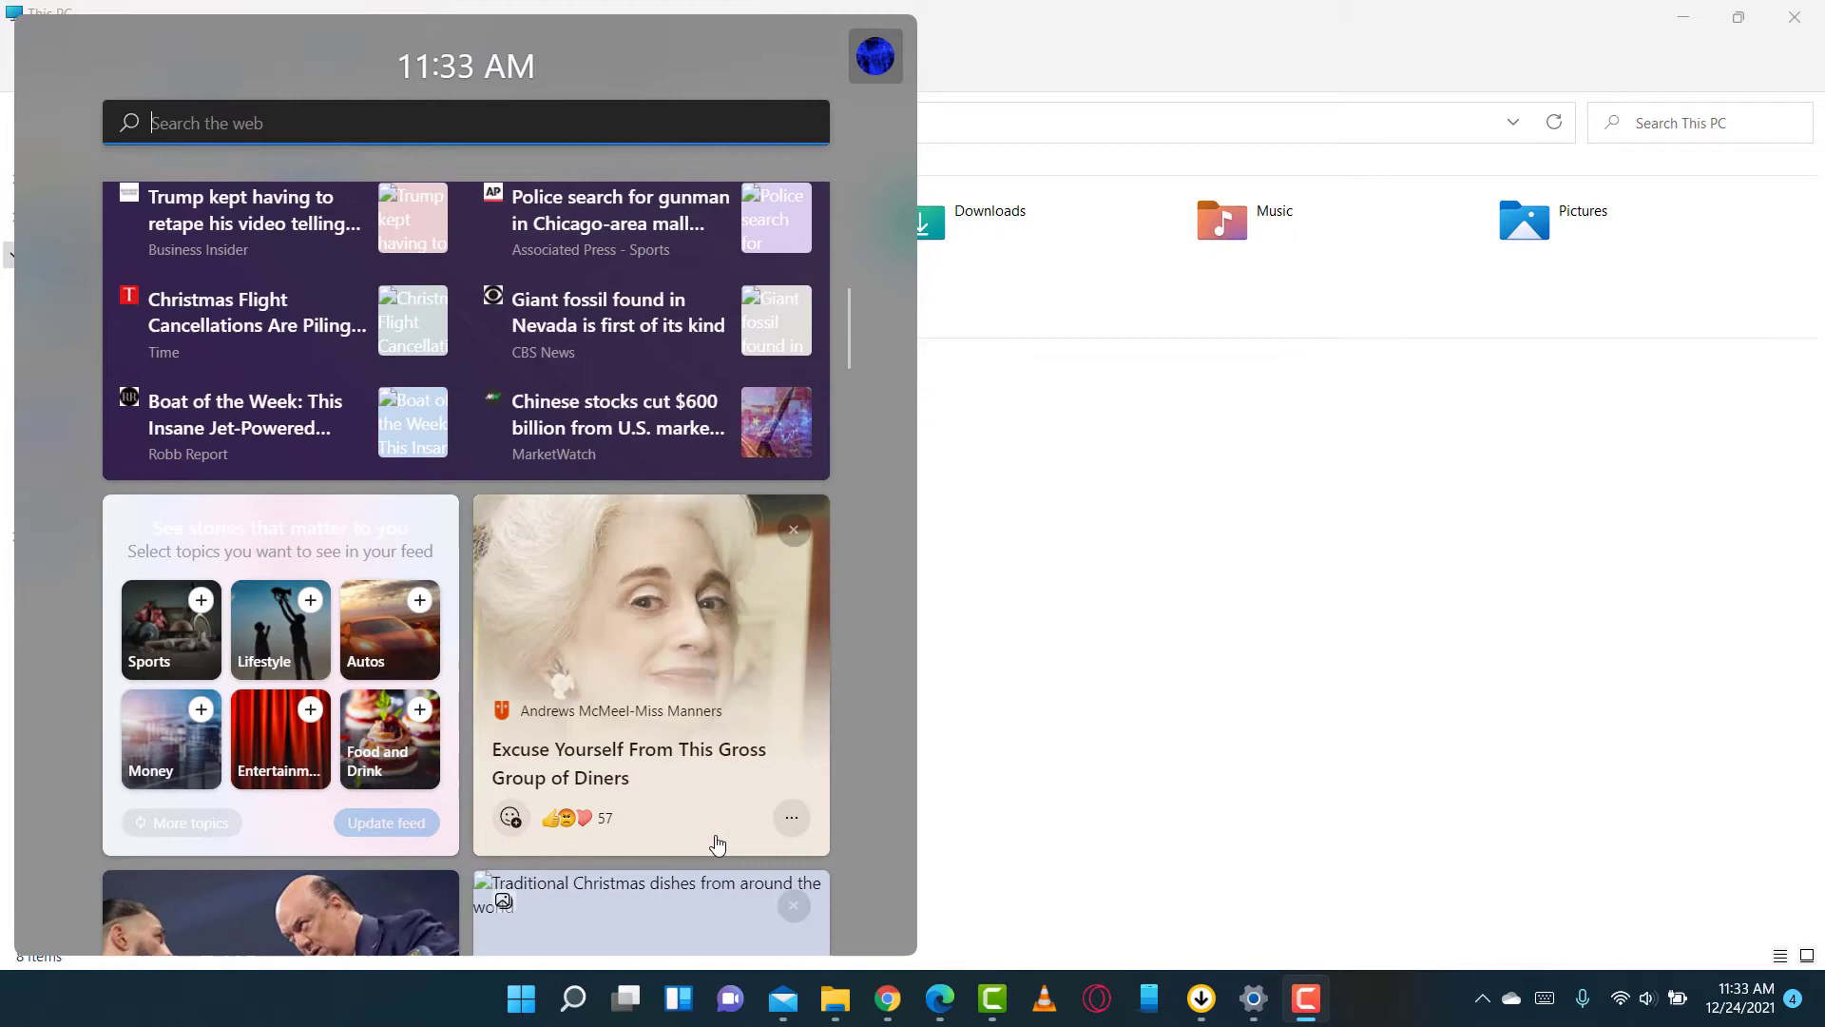
pyautogui.scroll(1, 609, 646)
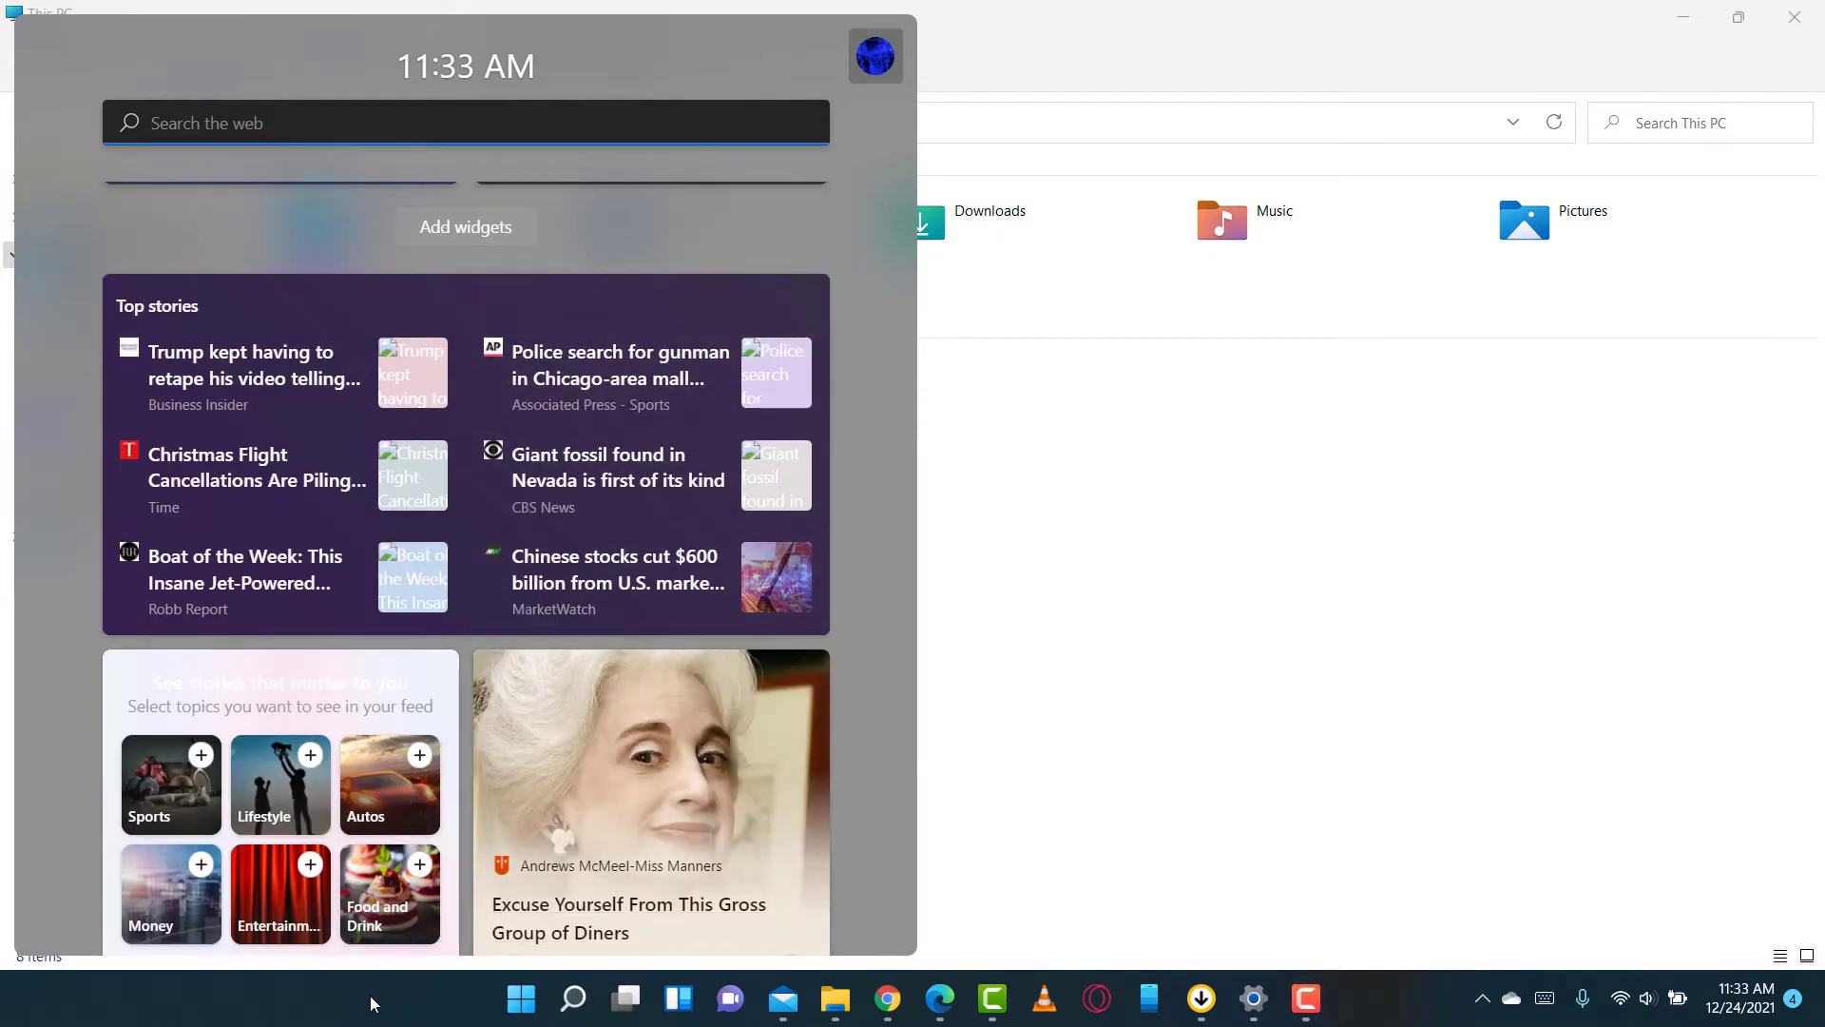
pyautogui.click(447, 984)
# In Taskbar settings, switch the Widgets, Task view and Chat toggles to Off
pyautogui.rightClick(402, 998)
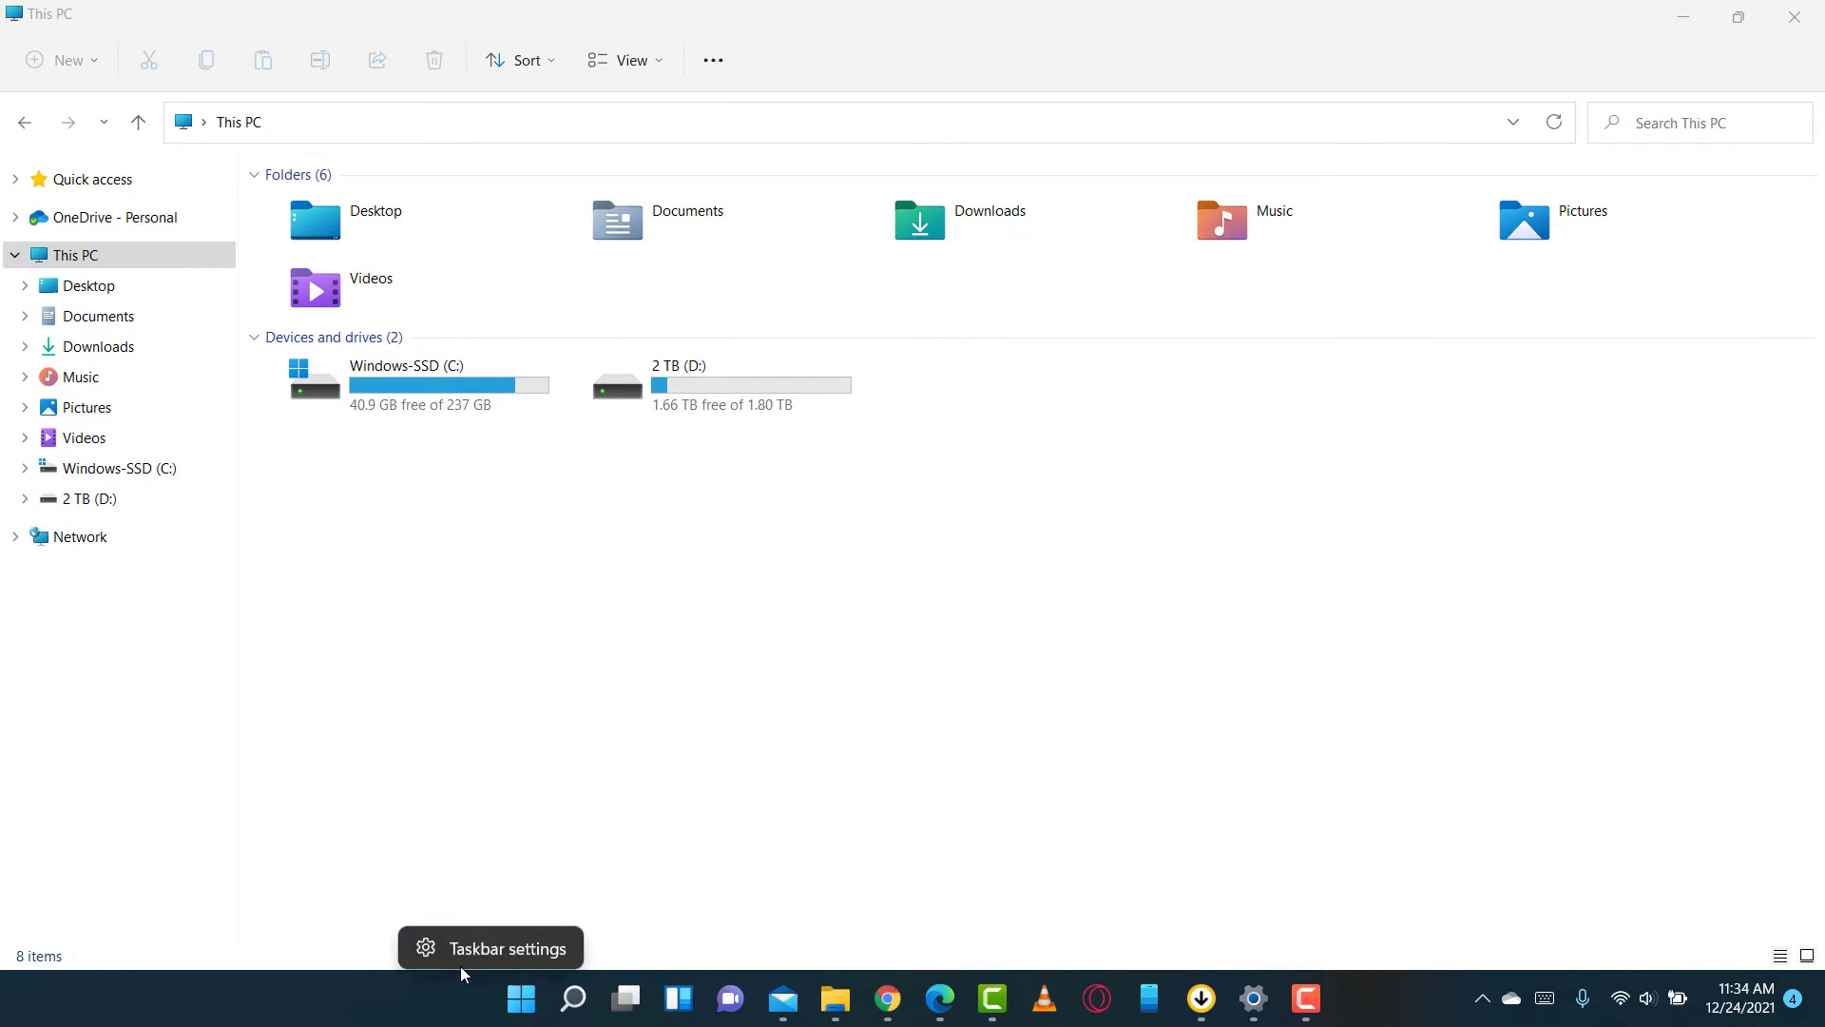
pyautogui.click(528, 945)
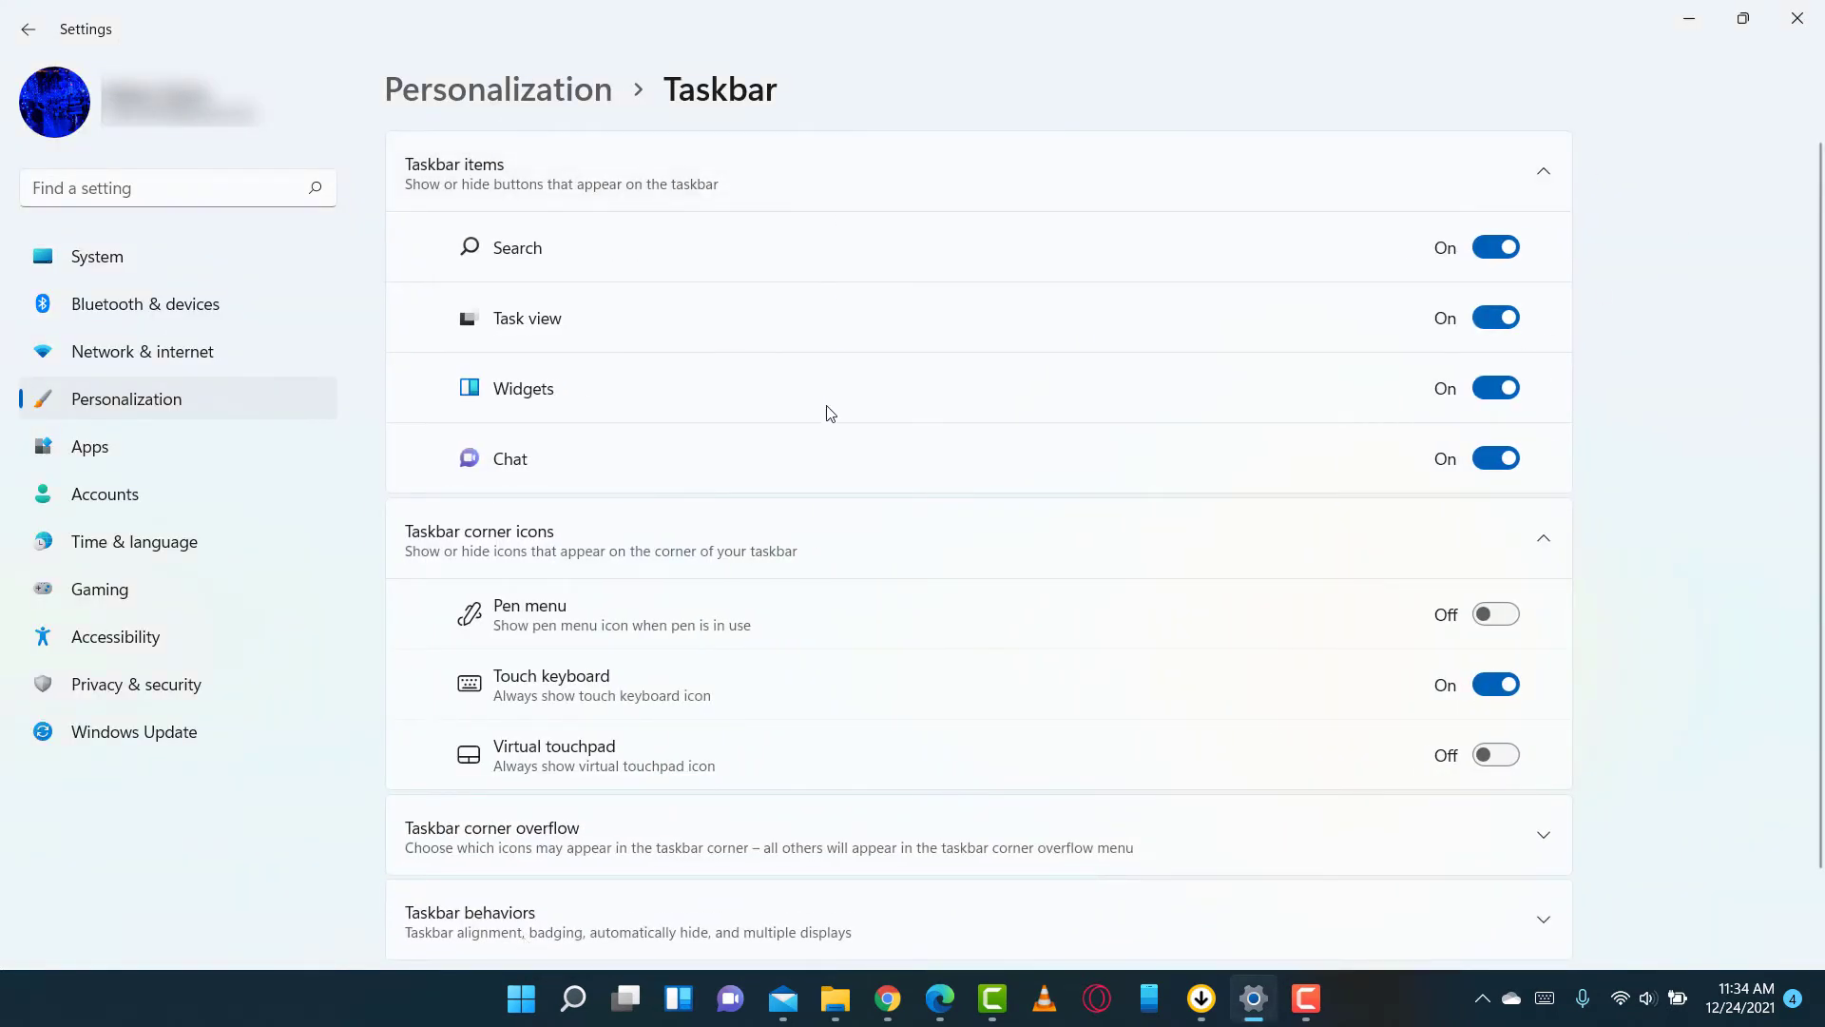
pyautogui.click(1495, 388)
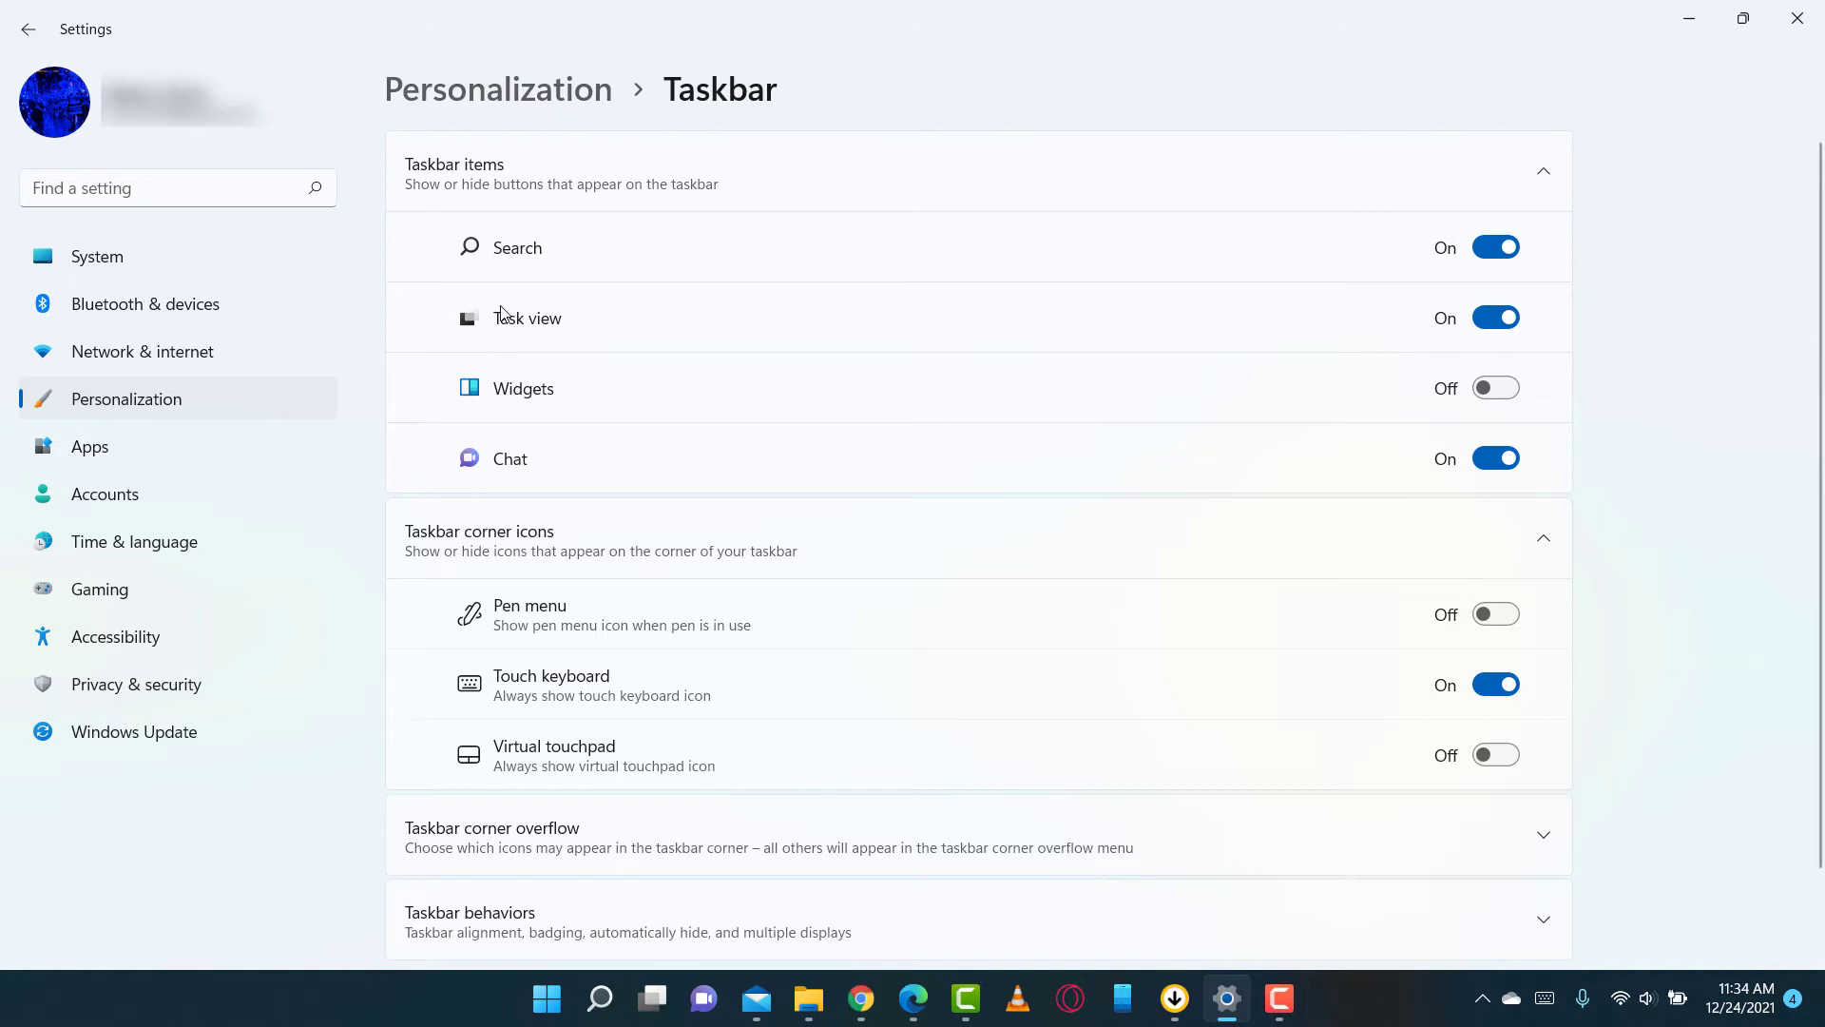
pyautogui.moveTo(659, 1000)
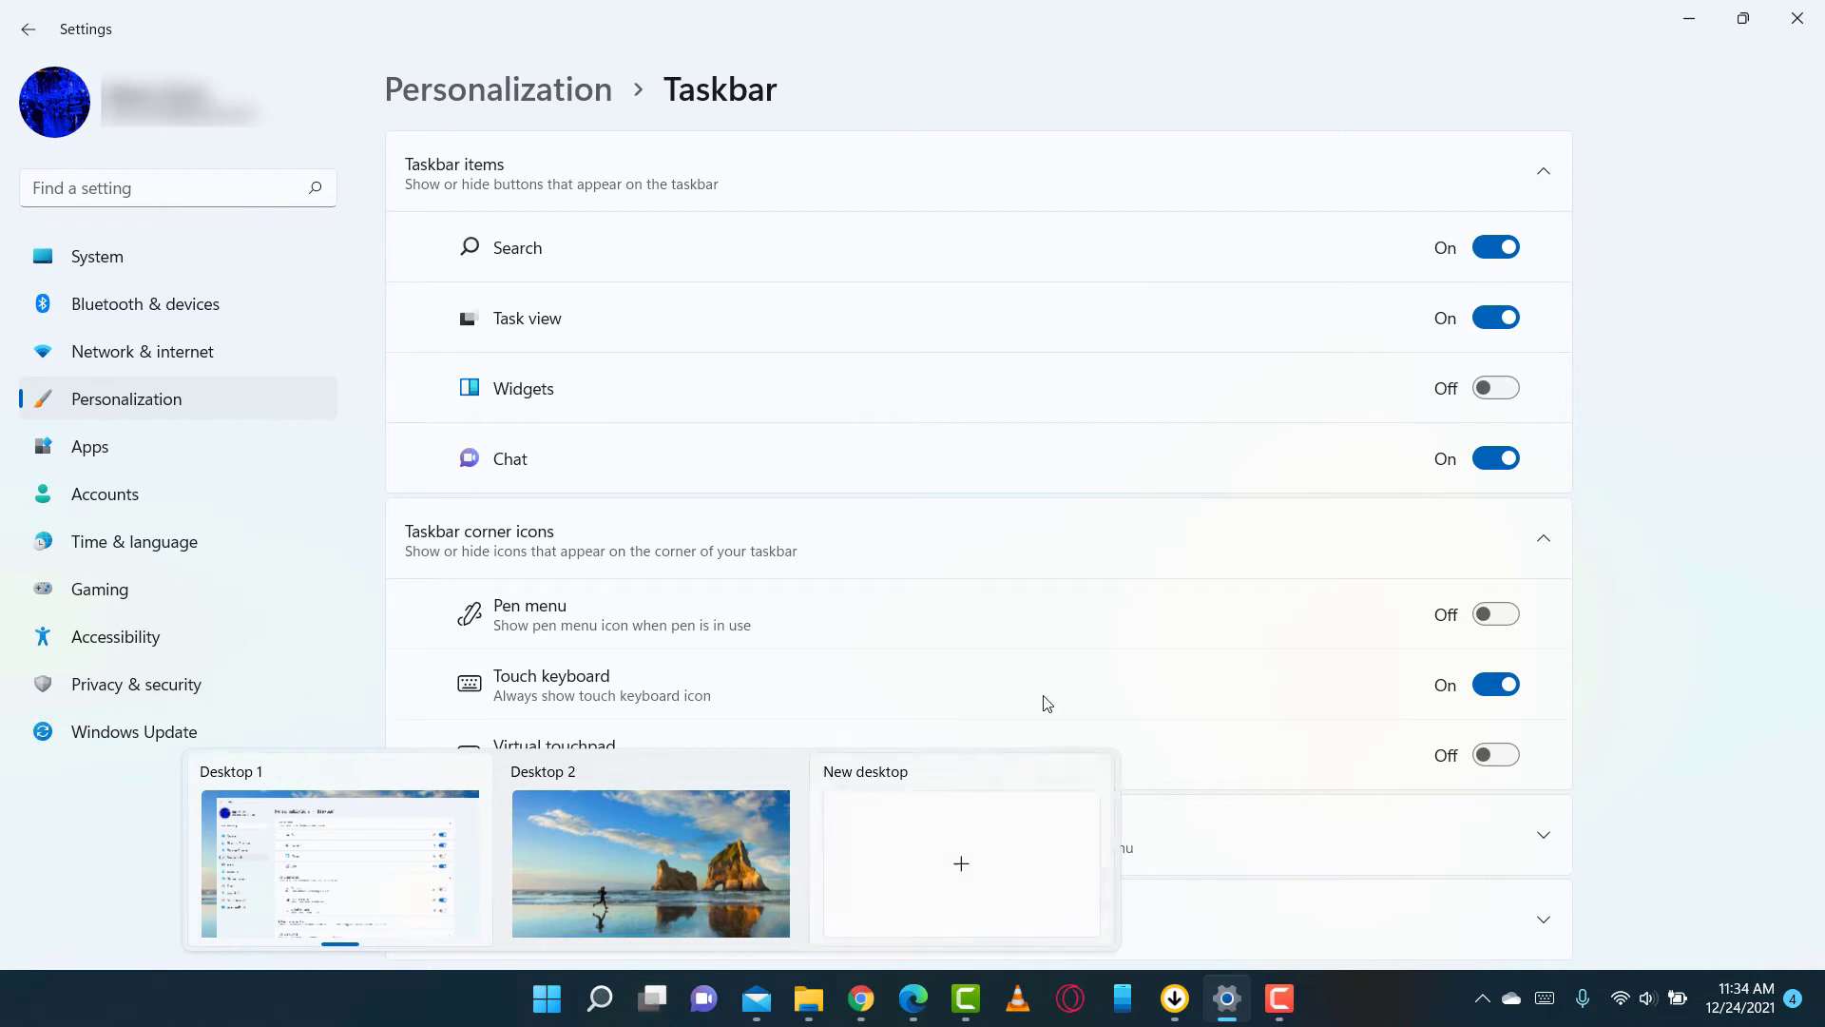
pyautogui.click(1484, 325)
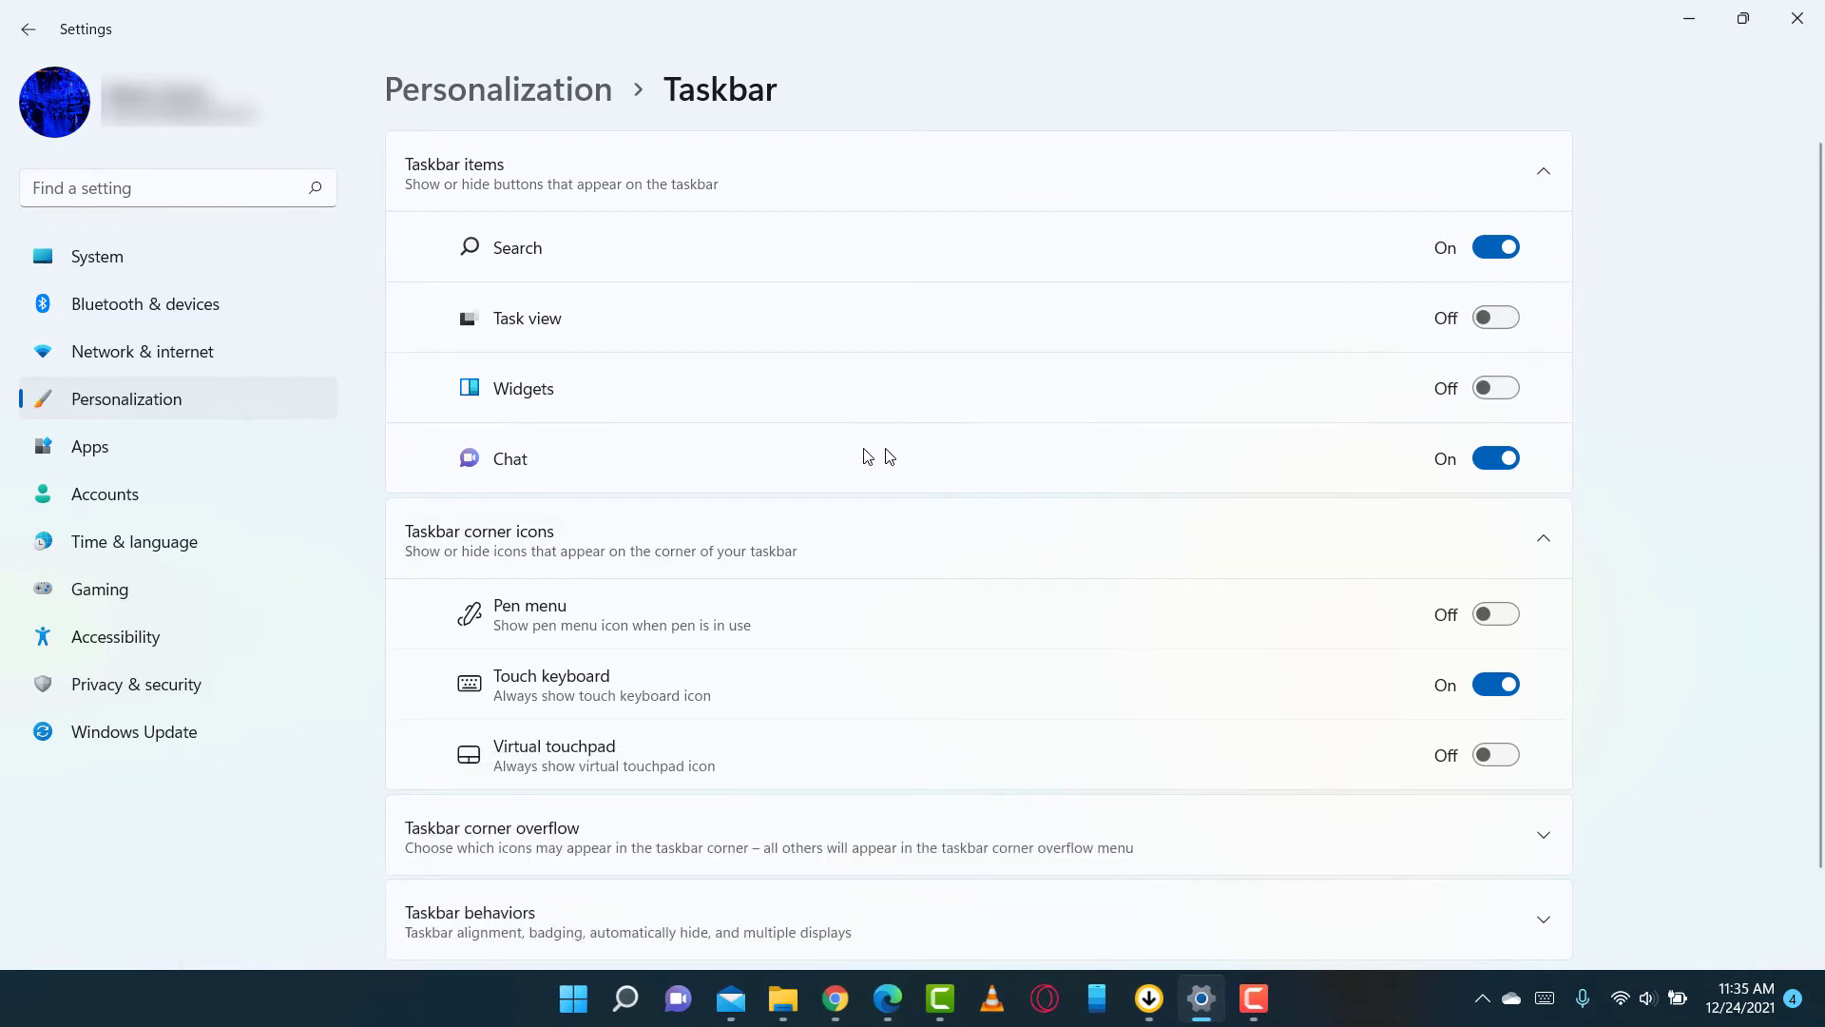
pyautogui.click(1483, 464)
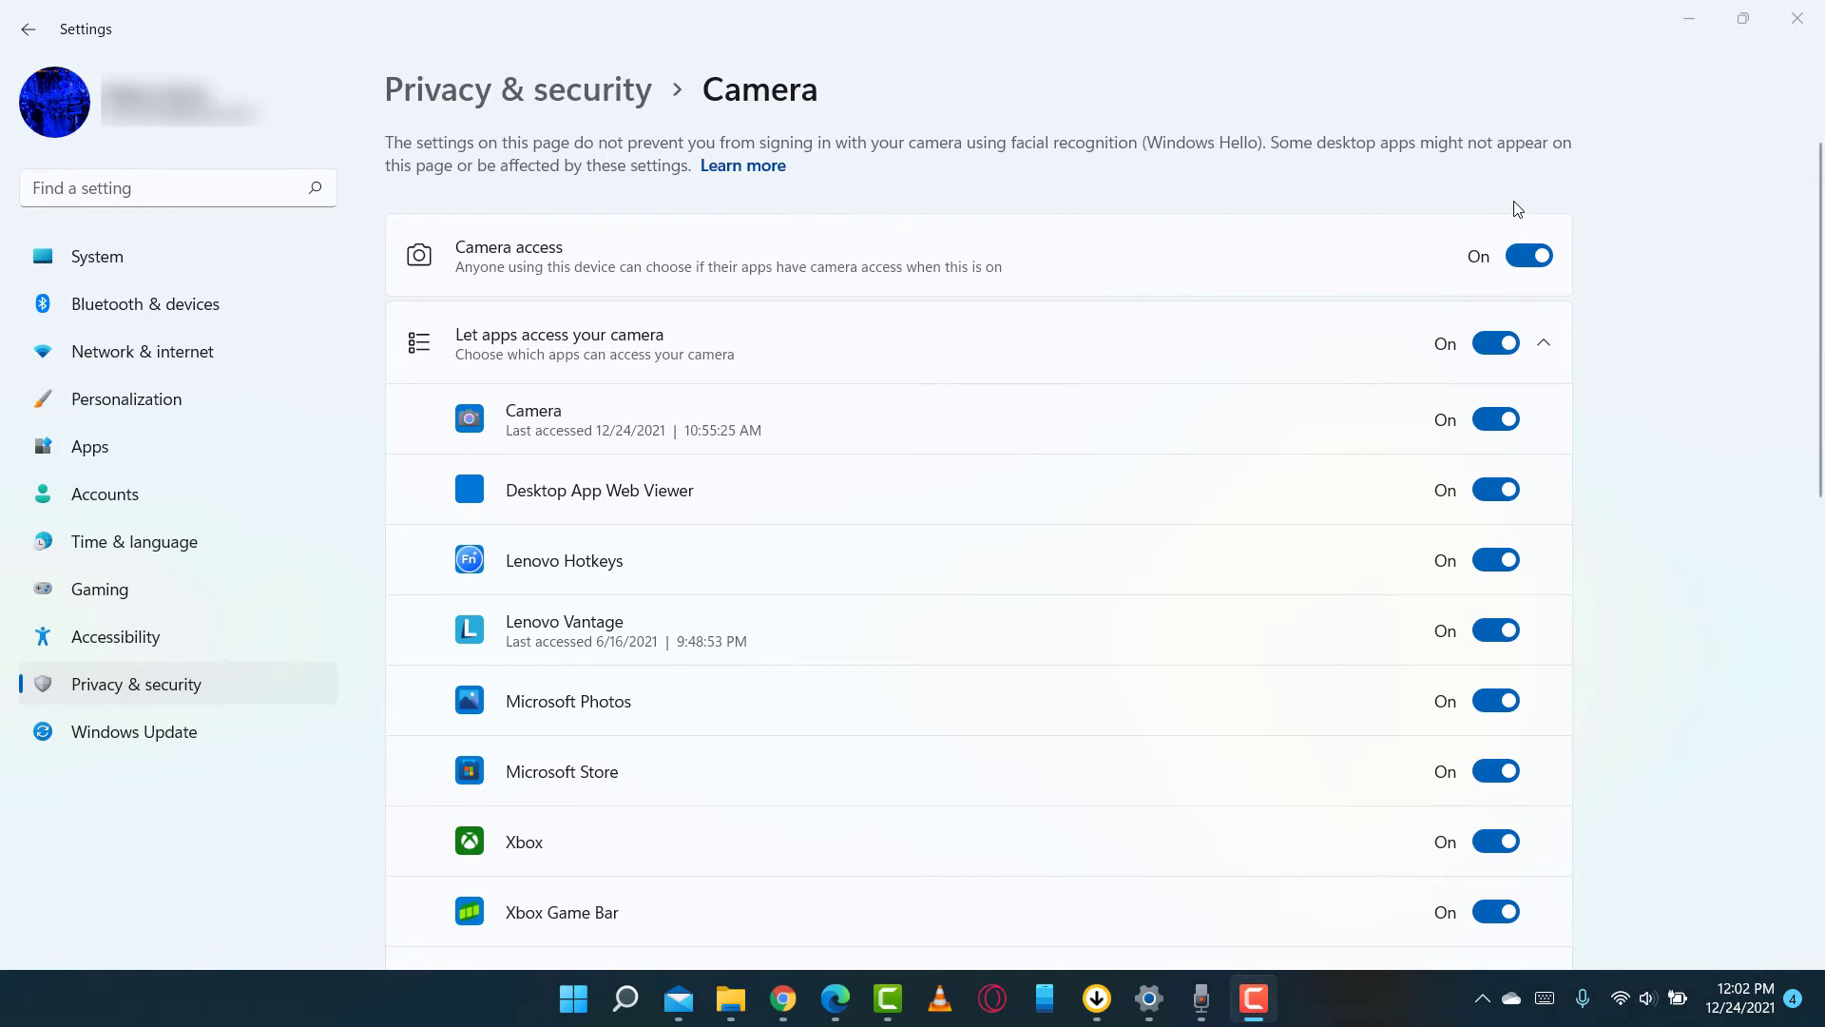
# Bring Settings to the front and switch the Camera access toggle to Off
pyautogui.click(1514, 209)
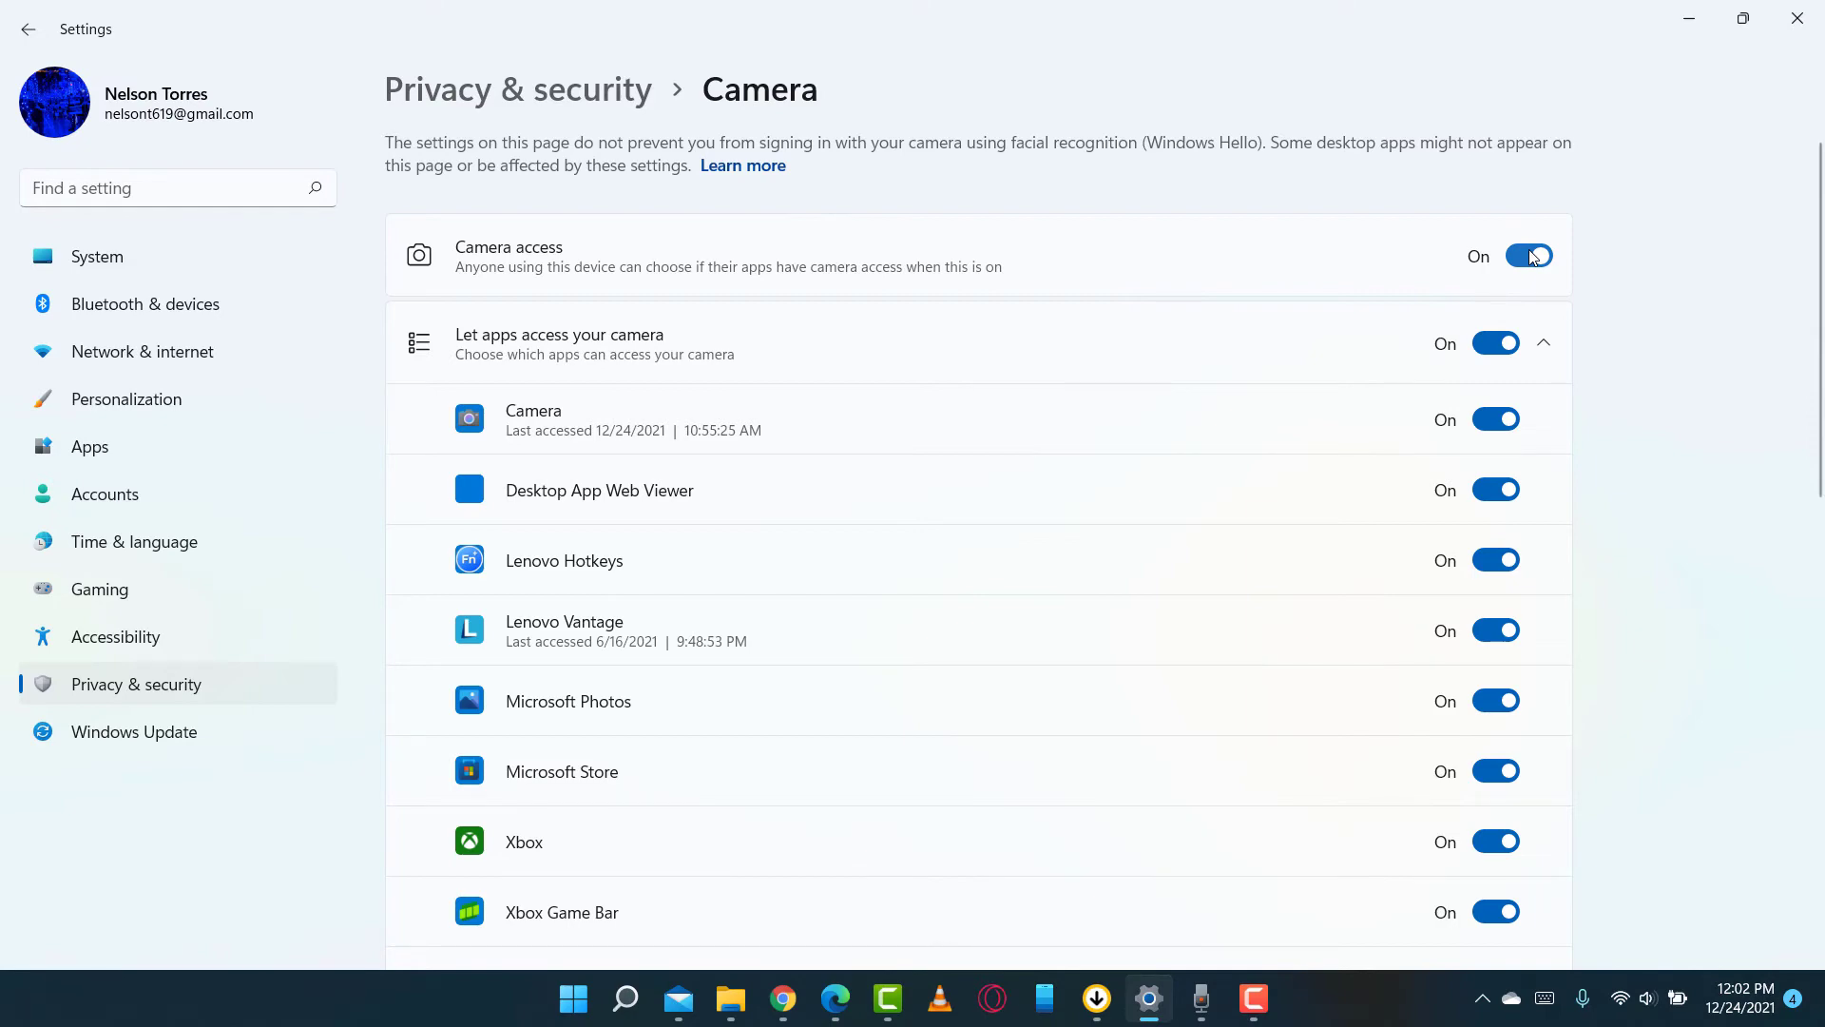
pyautogui.click(1530, 256)
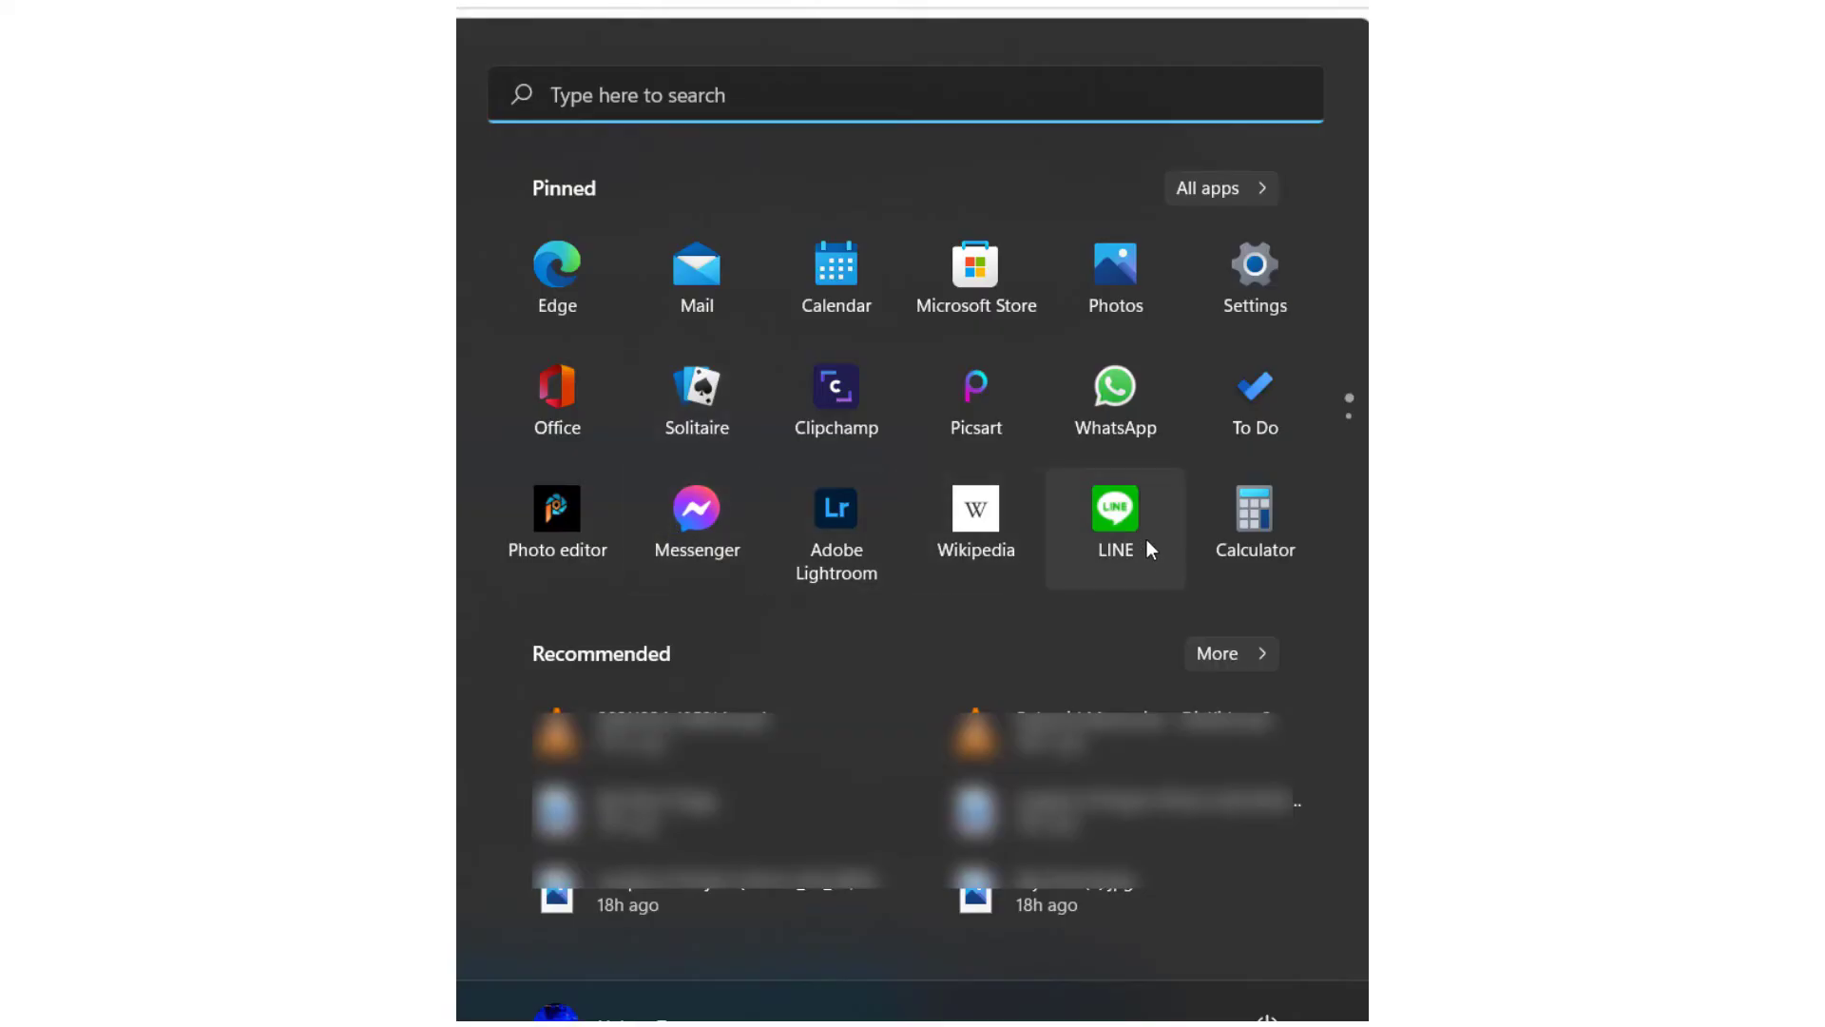
# Uninstall the Photo editor, Solitaire and LINE pins from the Start menu
pyautogui.rightClick(560, 509)
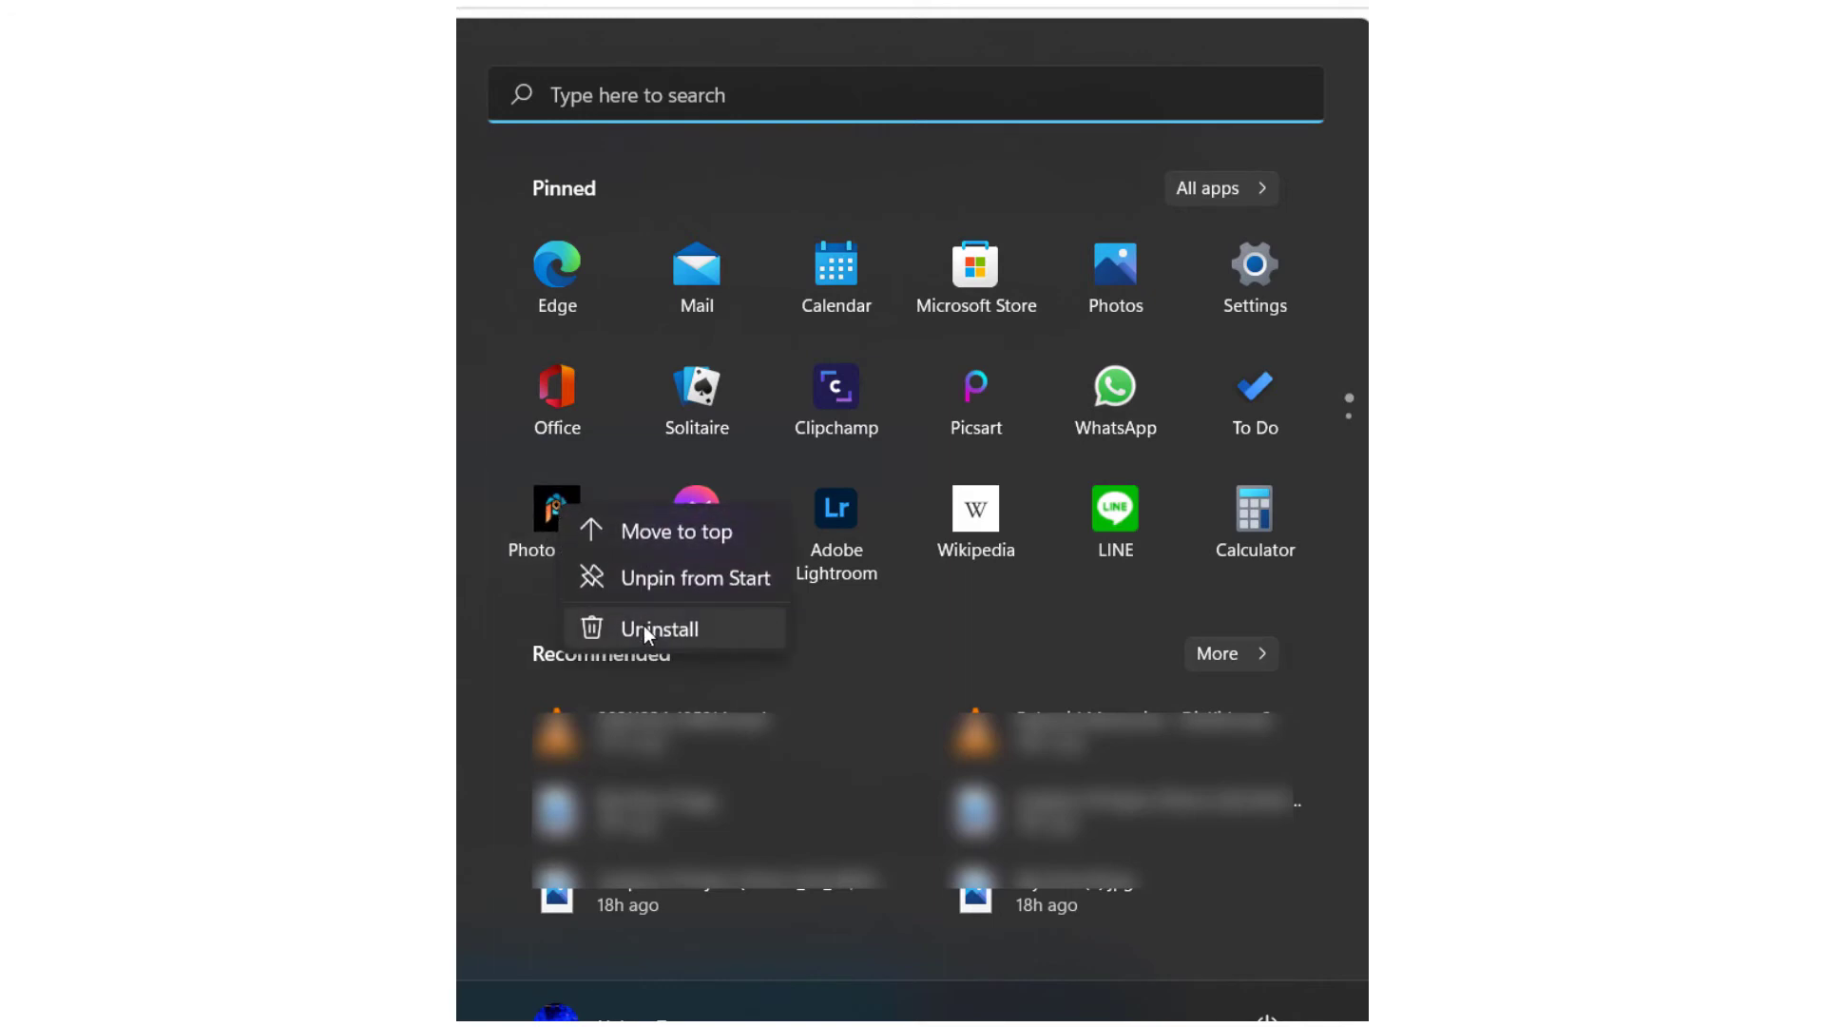
pyautogui.click(648, 630)
pyautogui.click(837, 638)
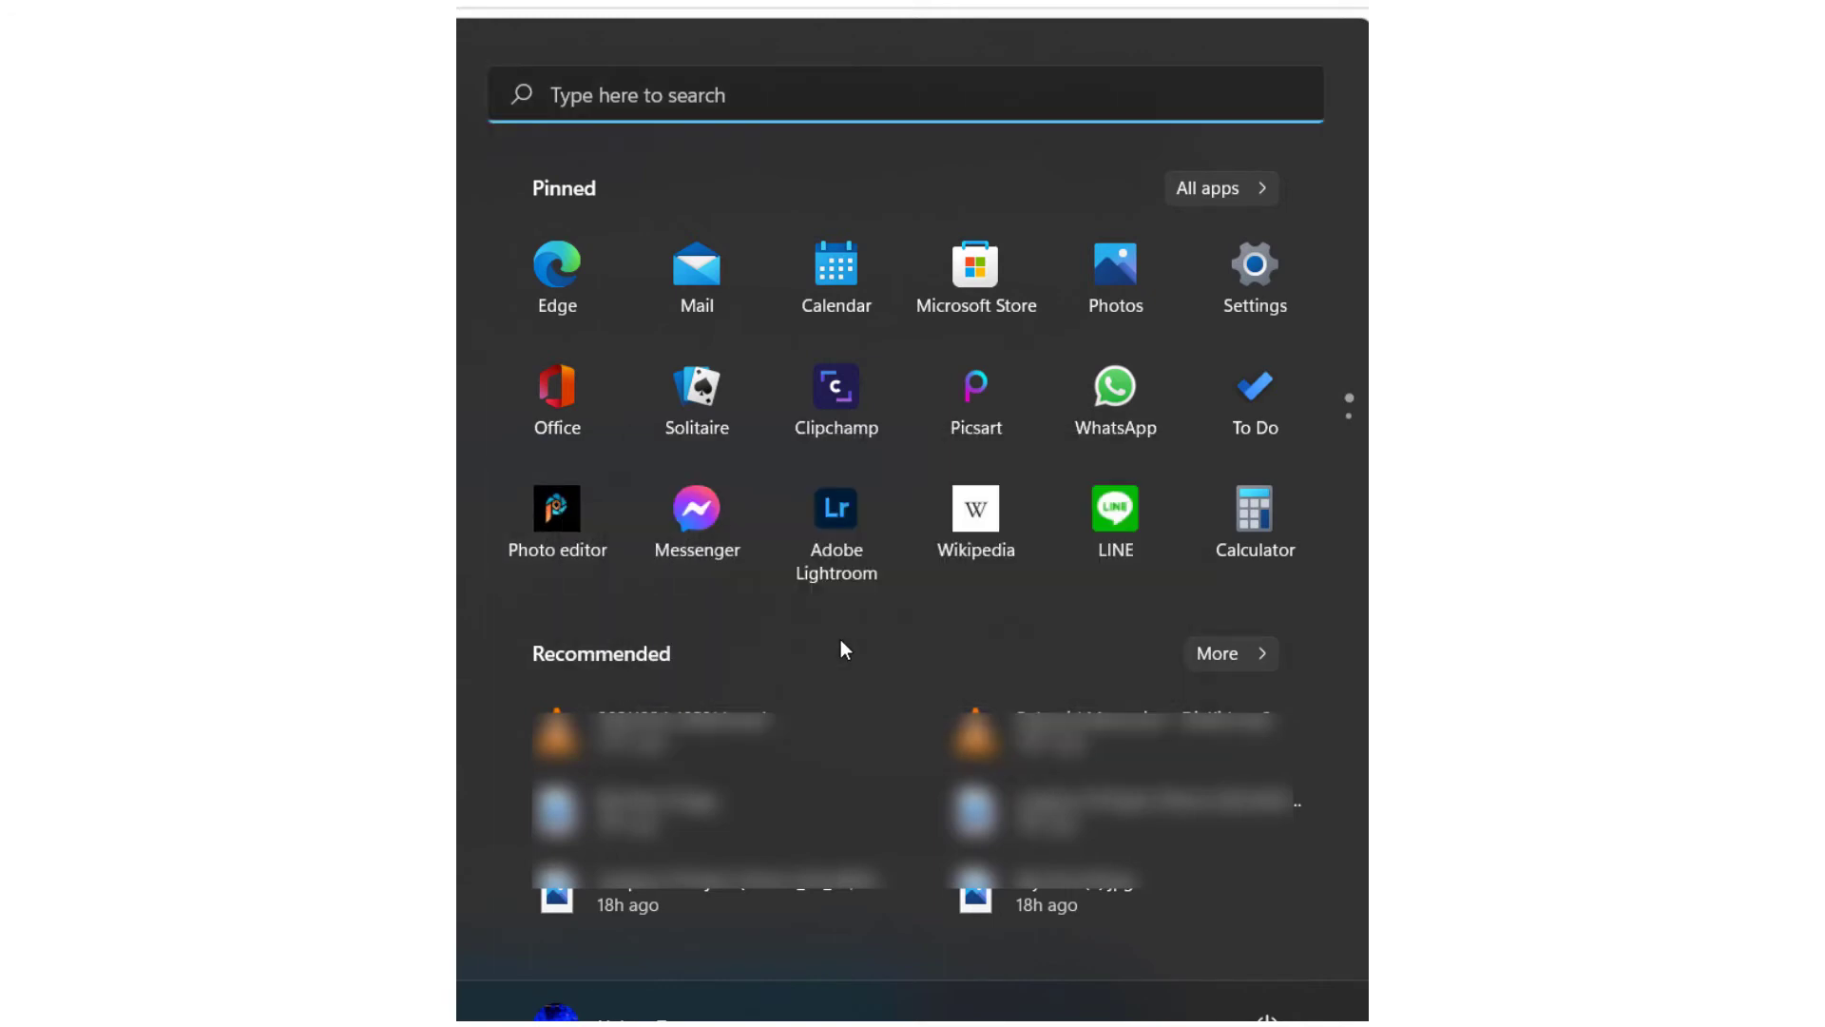
pyautogui.rightClick(724, 444)
pyautogui.click(827, 561)
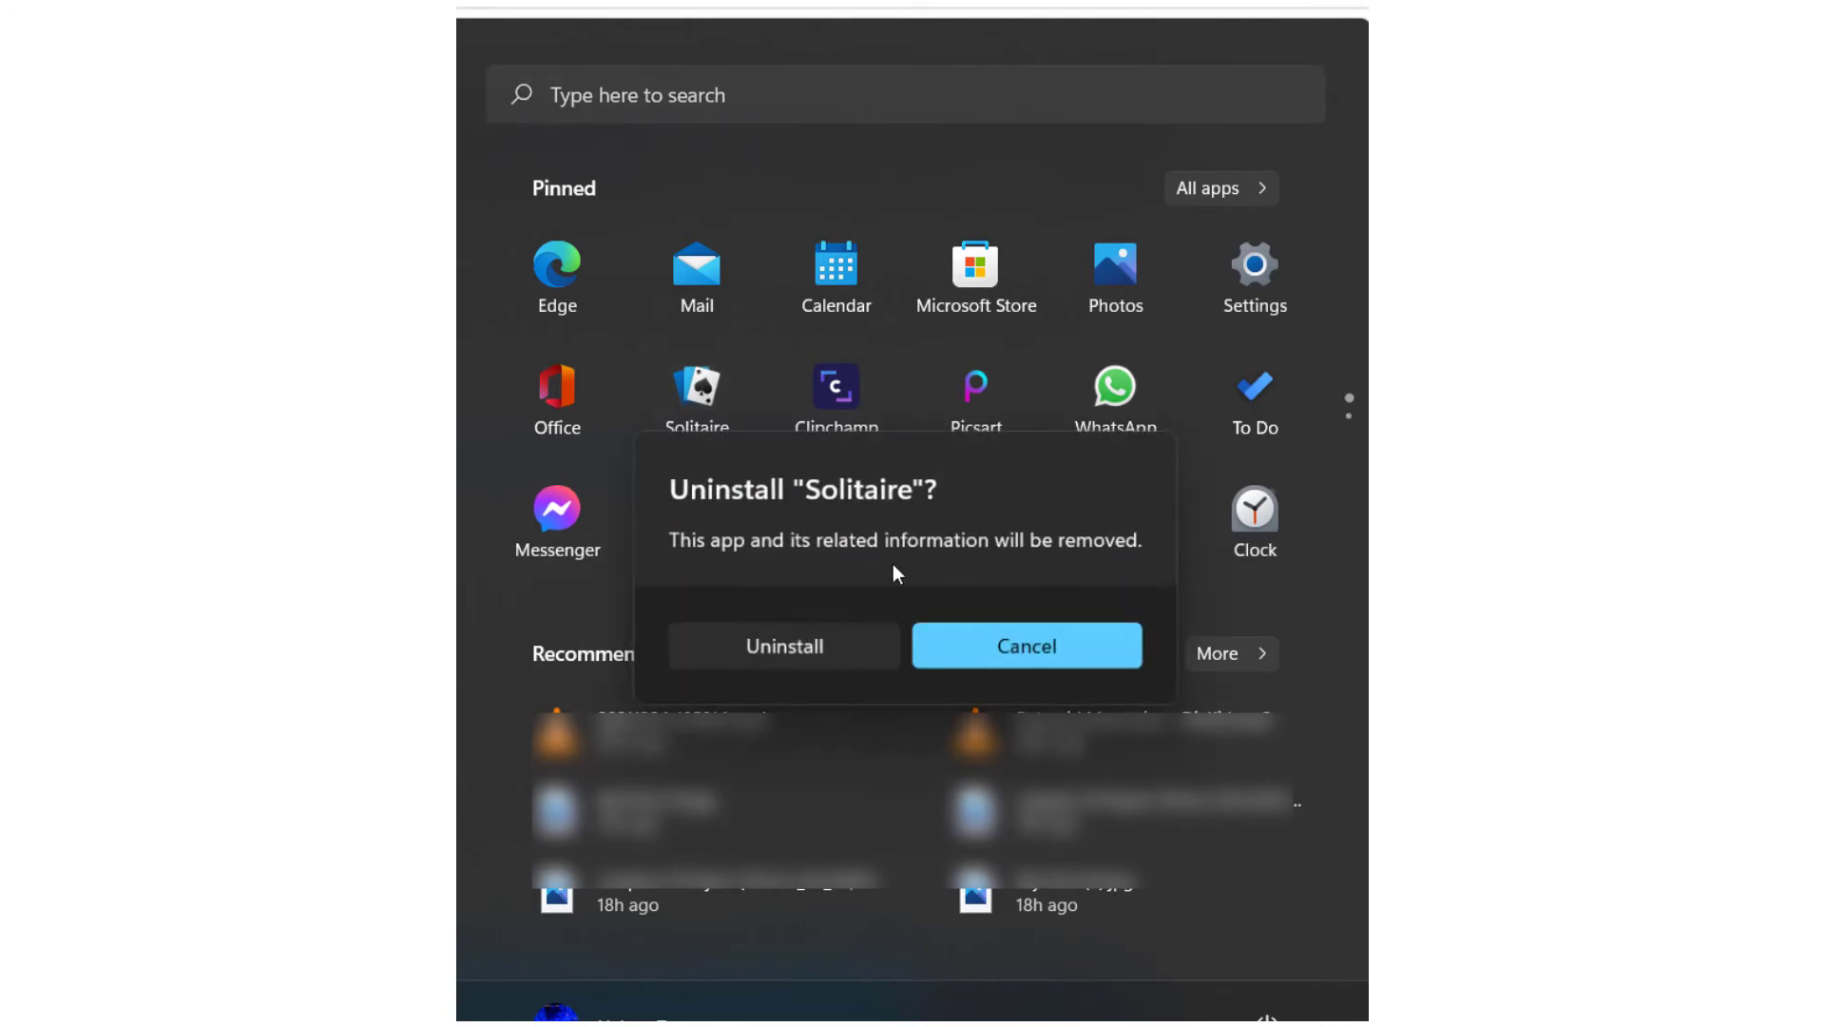
pyautogui.click(814, 643)
pyautogui.rightClick(844, 549)
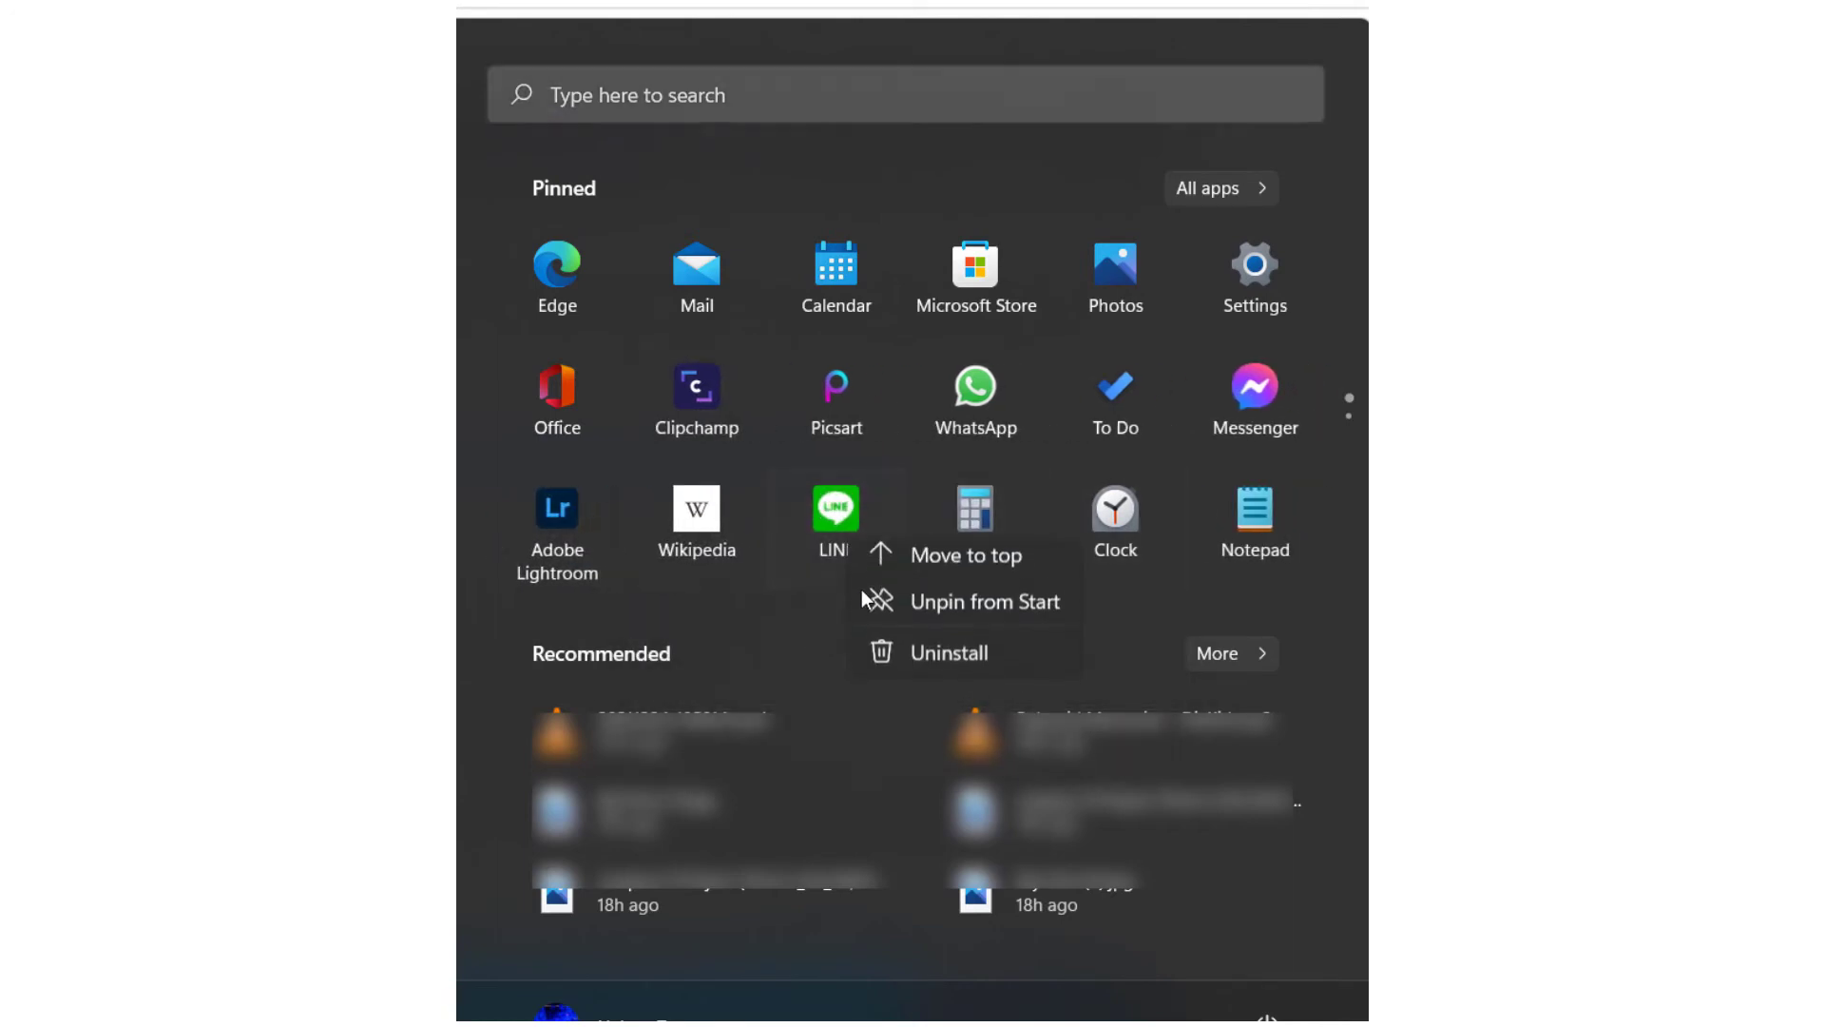
pyautogui.click(932, 660)
pyautogui.click(832, 649)
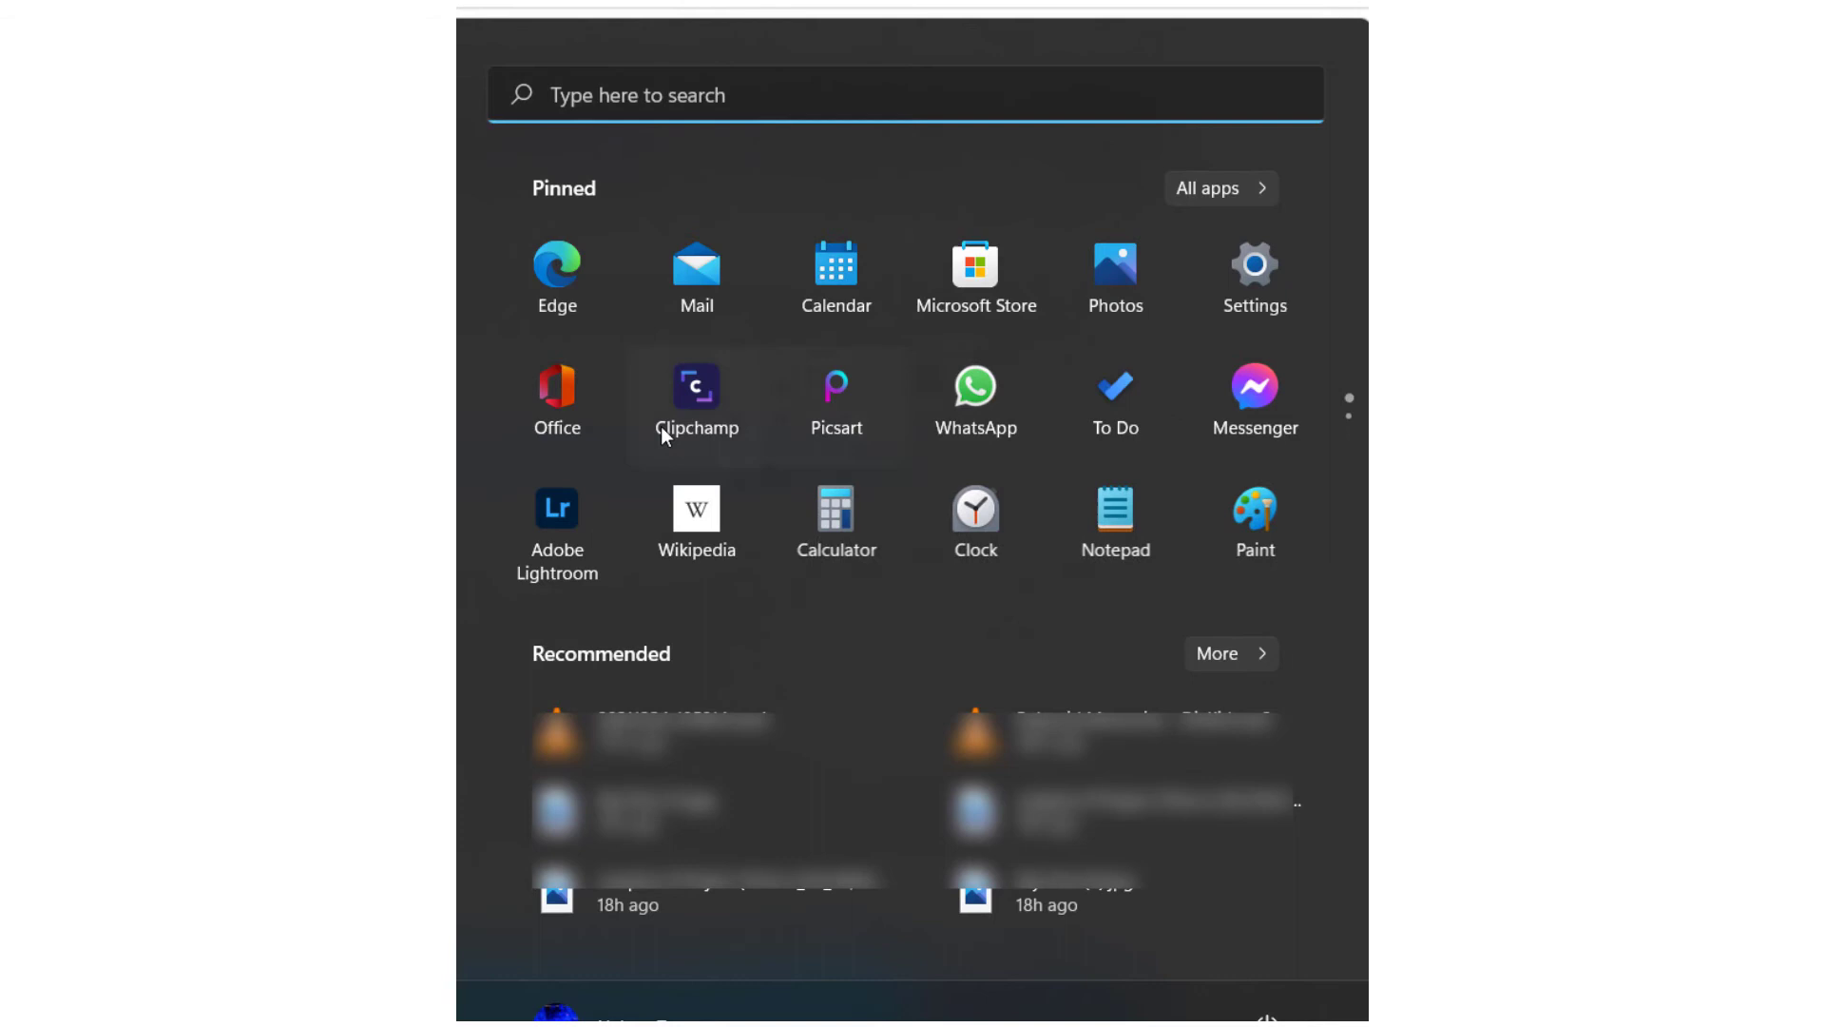
# Uninstall Office and begin uninstalling Adobe Lightroom from the Start menu pins
pyautogui.rightClick(587, 417)
pyautogui.click(751, 539)
pyautogui.click(826, 629)
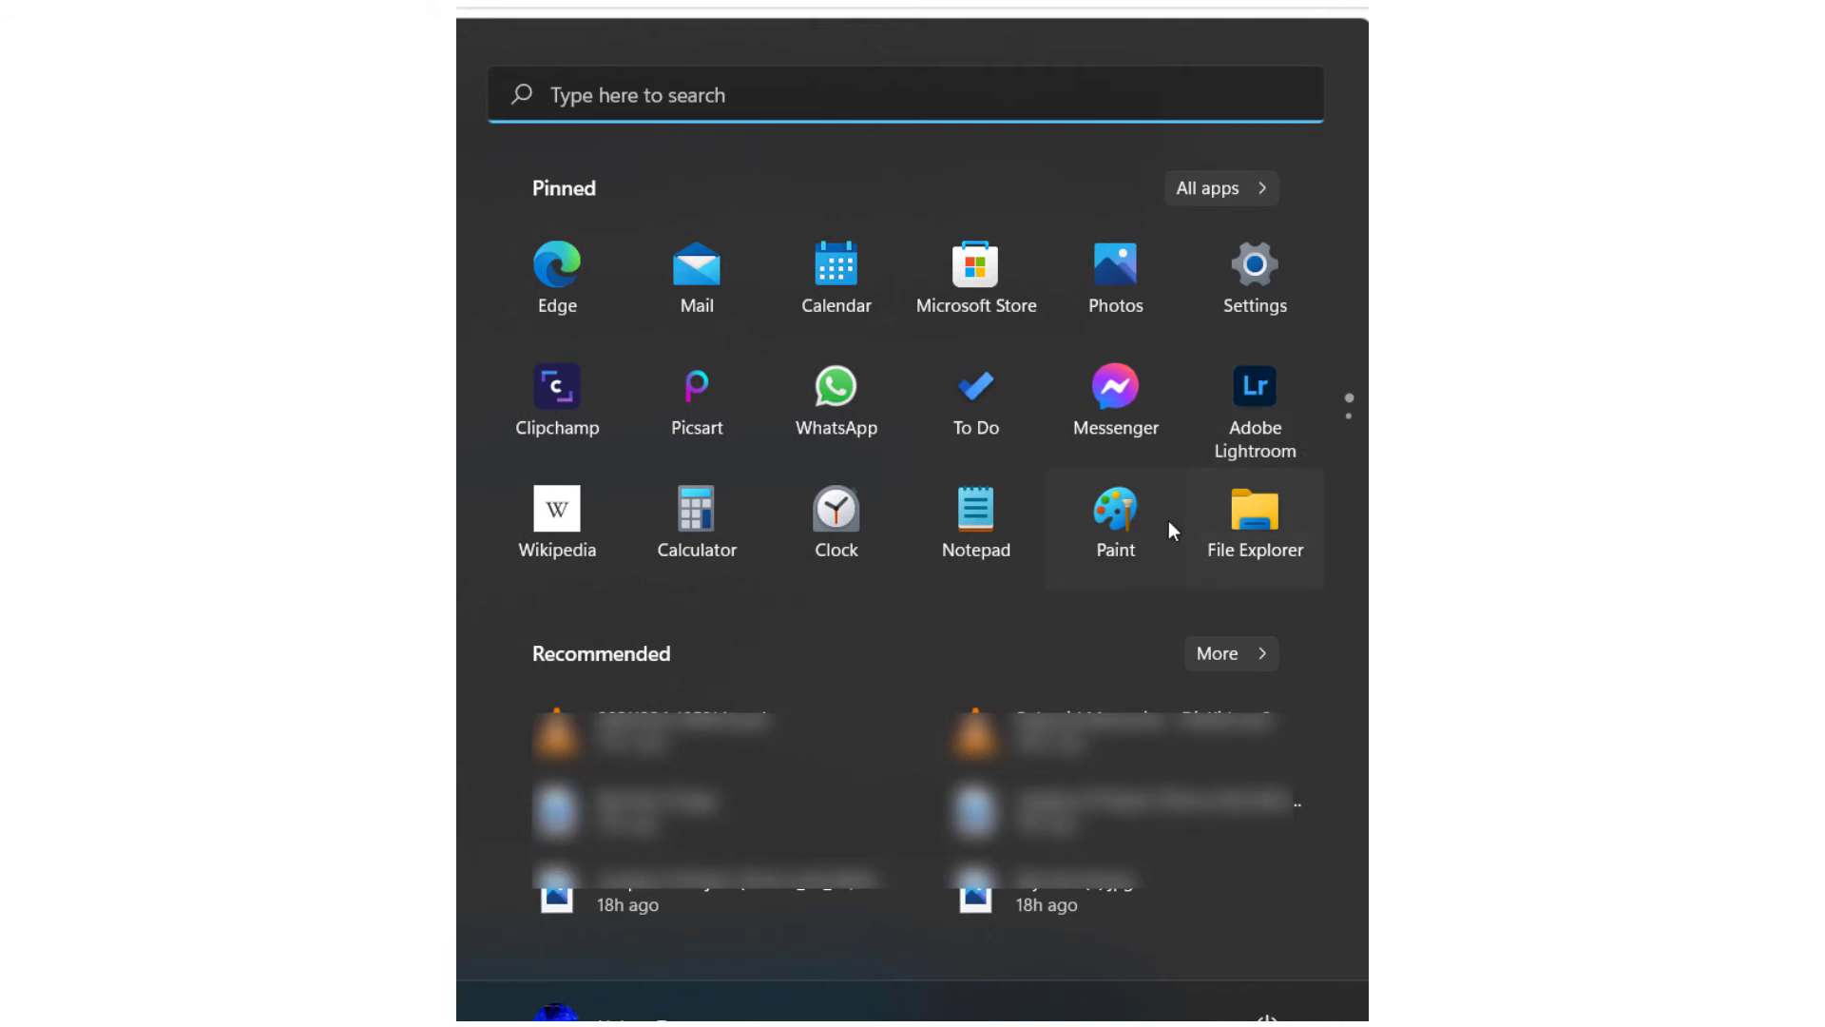
pyautogui.rightClick(1259, 433)
pyautogui.click(1319, 556)
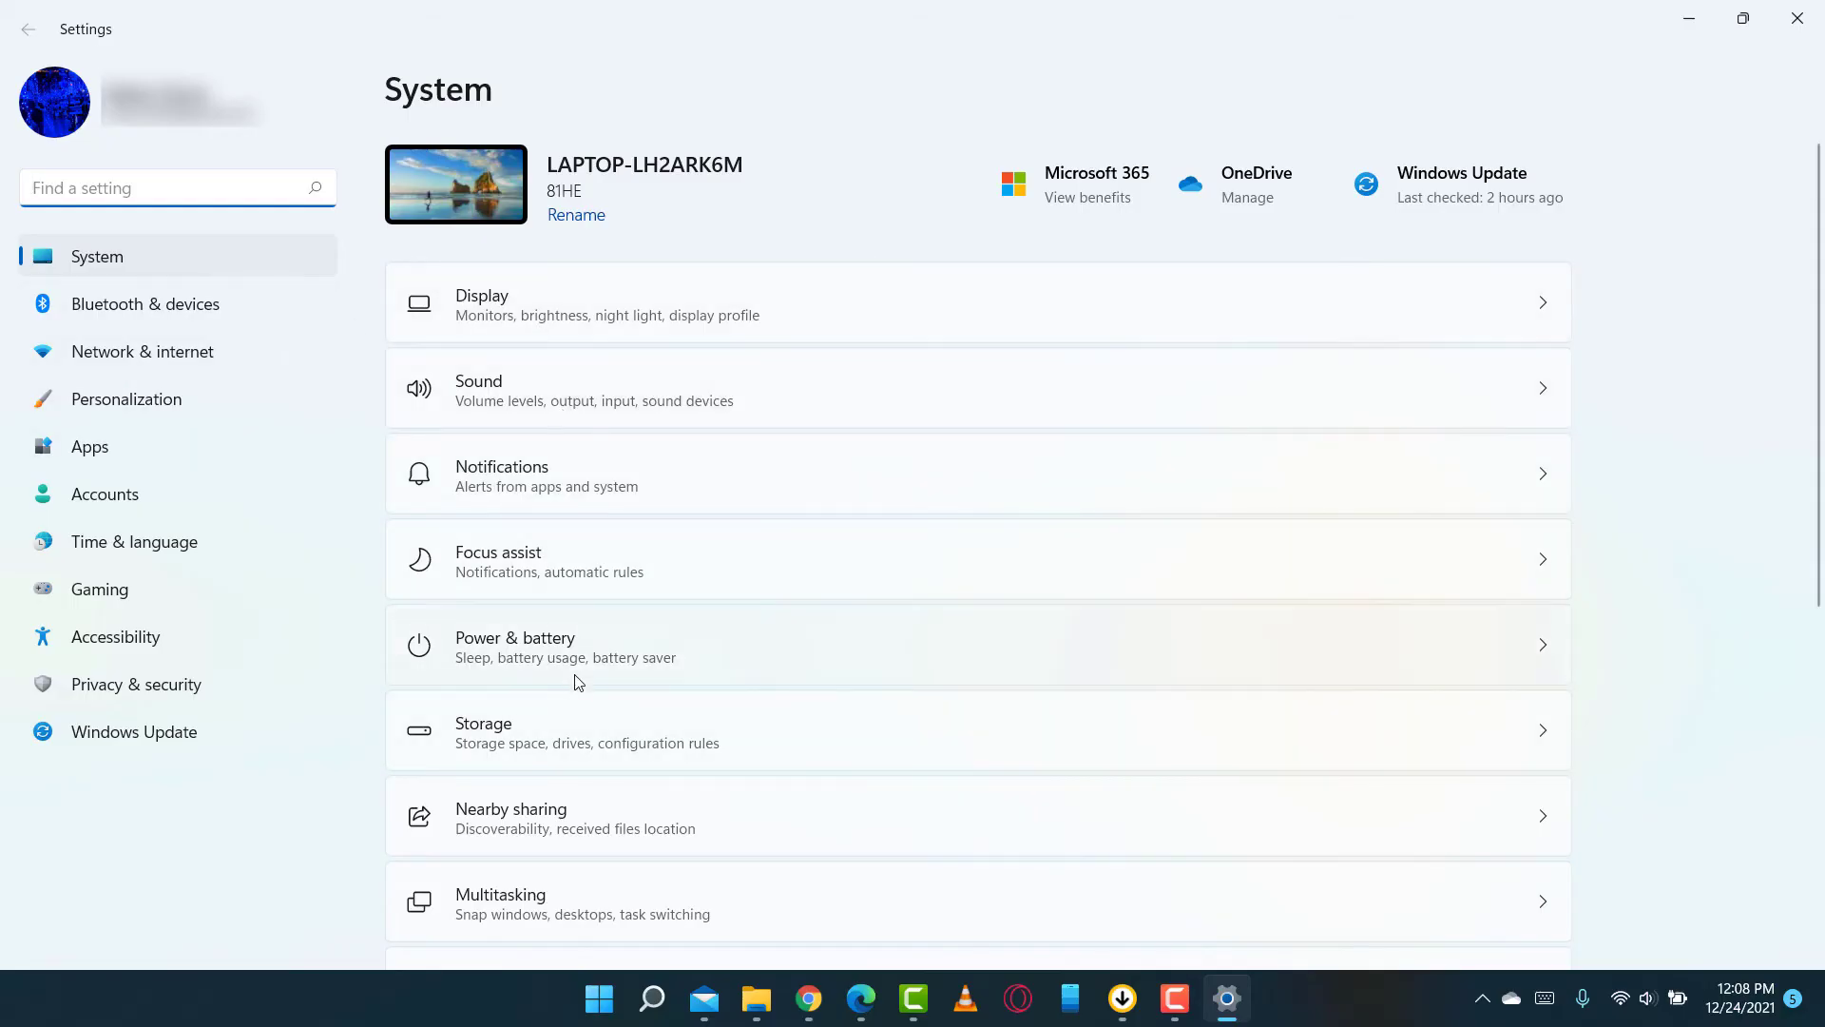
# Open Power & battery to check the 99% battery and High performance power mode
pyautogui.click(589, 655)
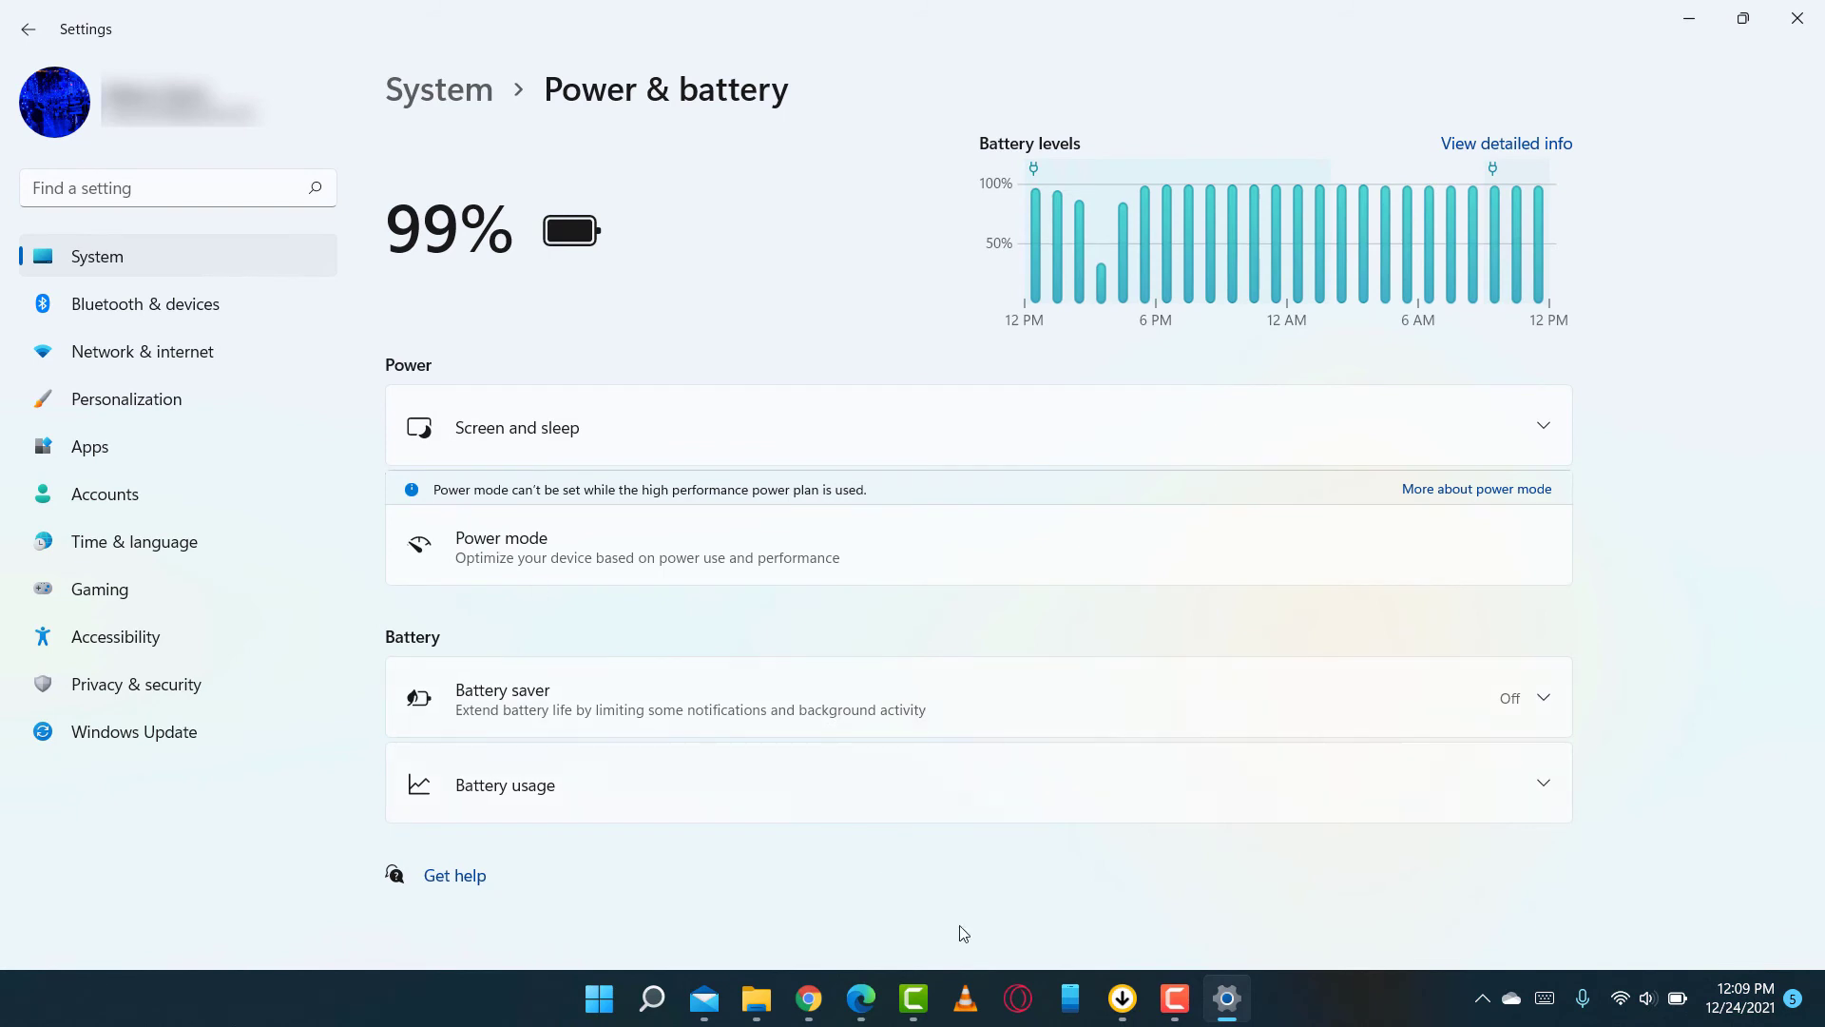
pyautogui.moveTo(1227, 1014)
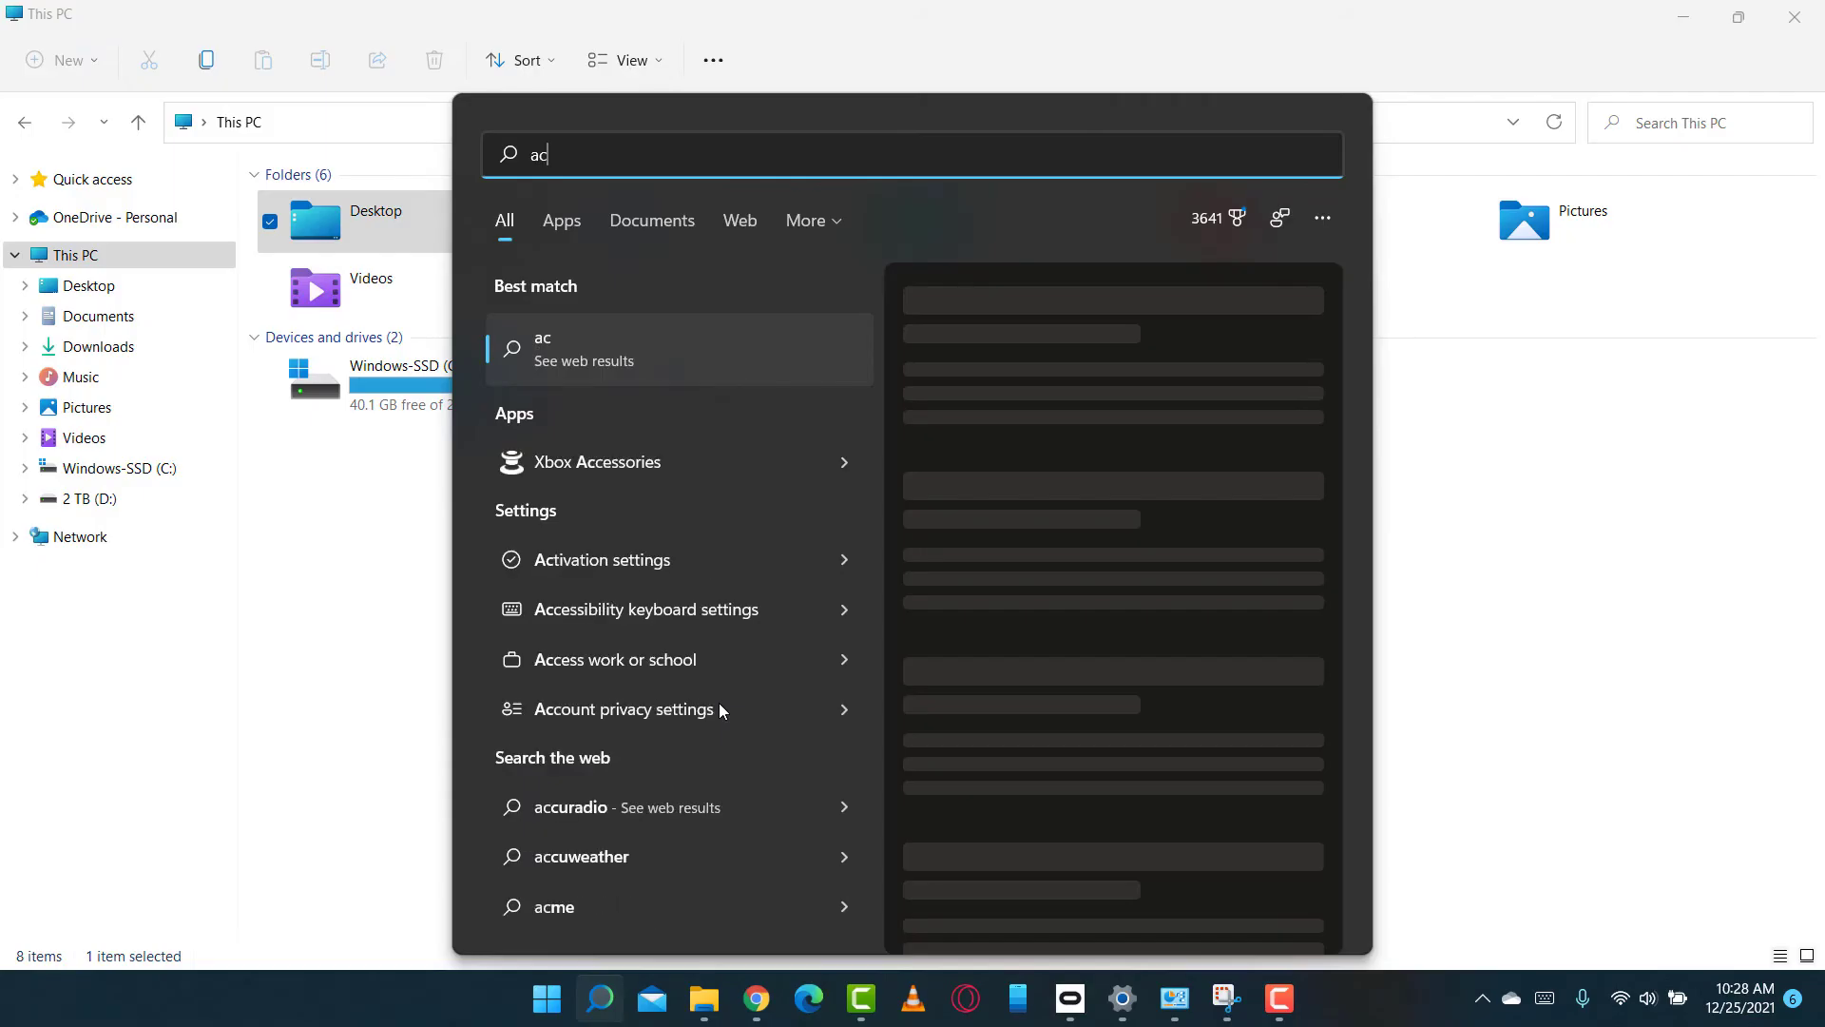
# Search 'activation' and open Activation settings, confirming Windows 11 Home is active
pyautogui.write('t')
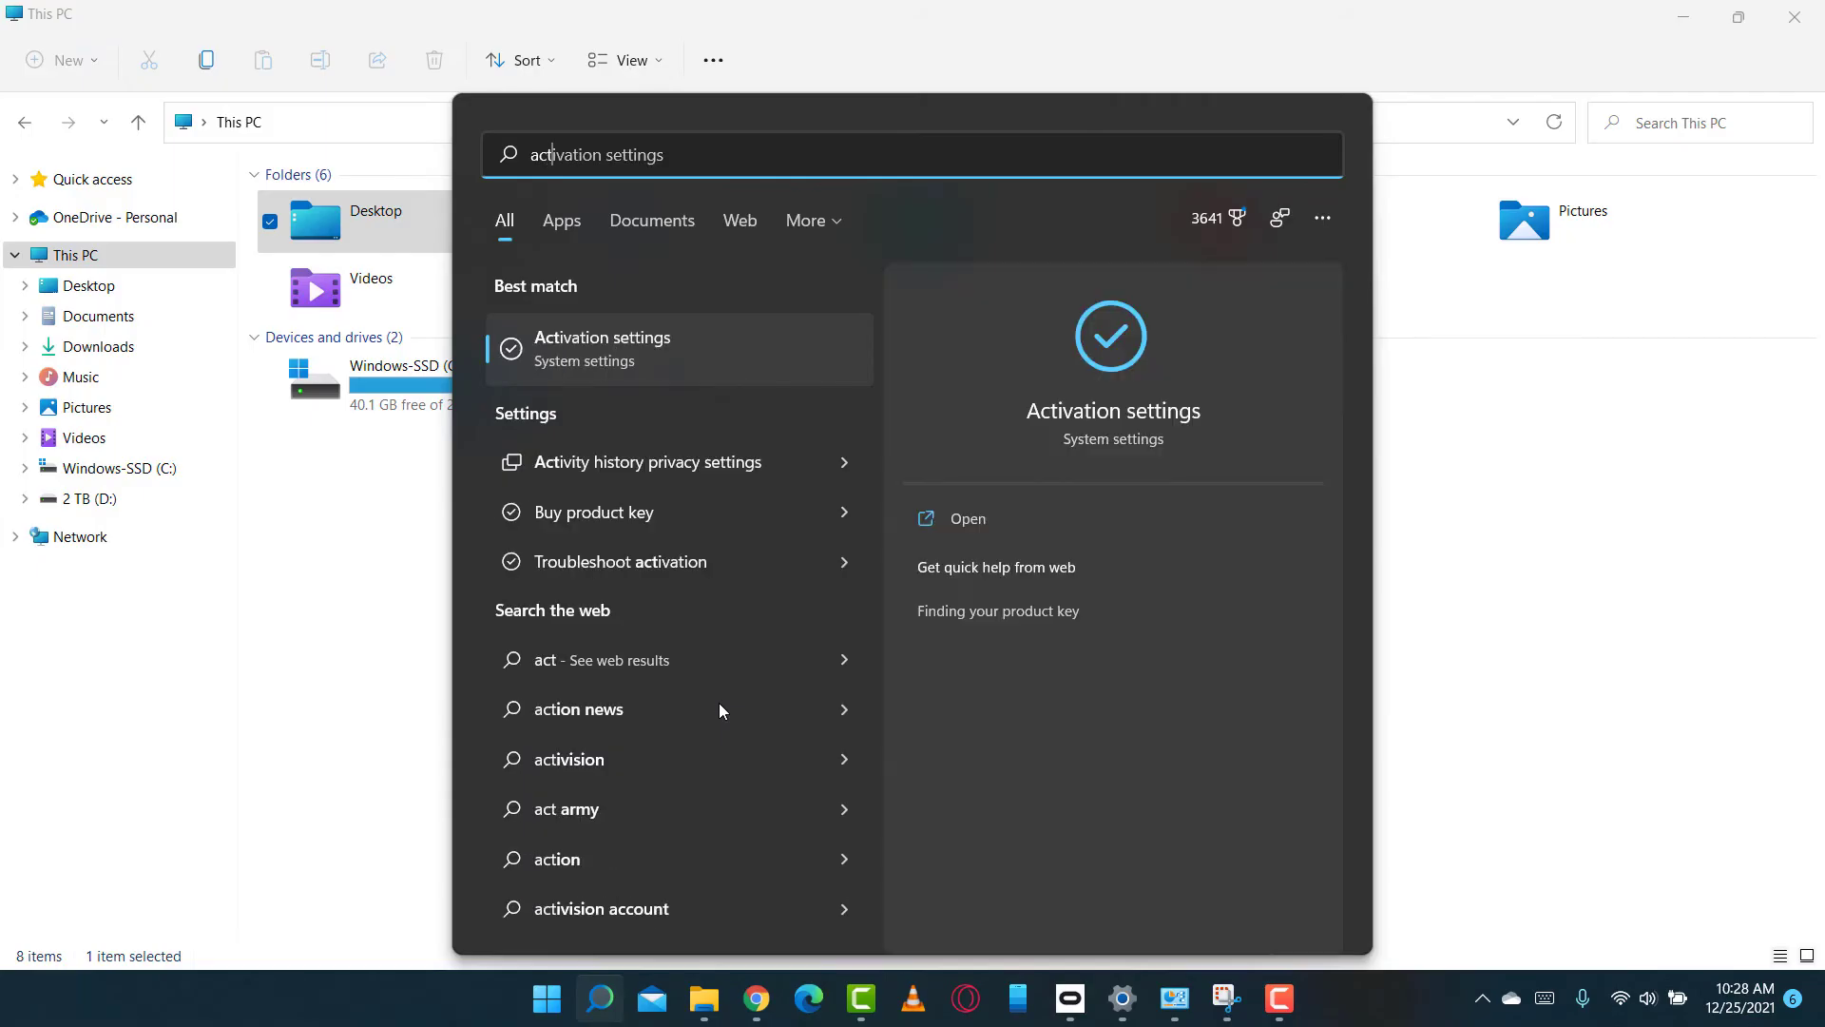
pyautogui.click(675, 368)
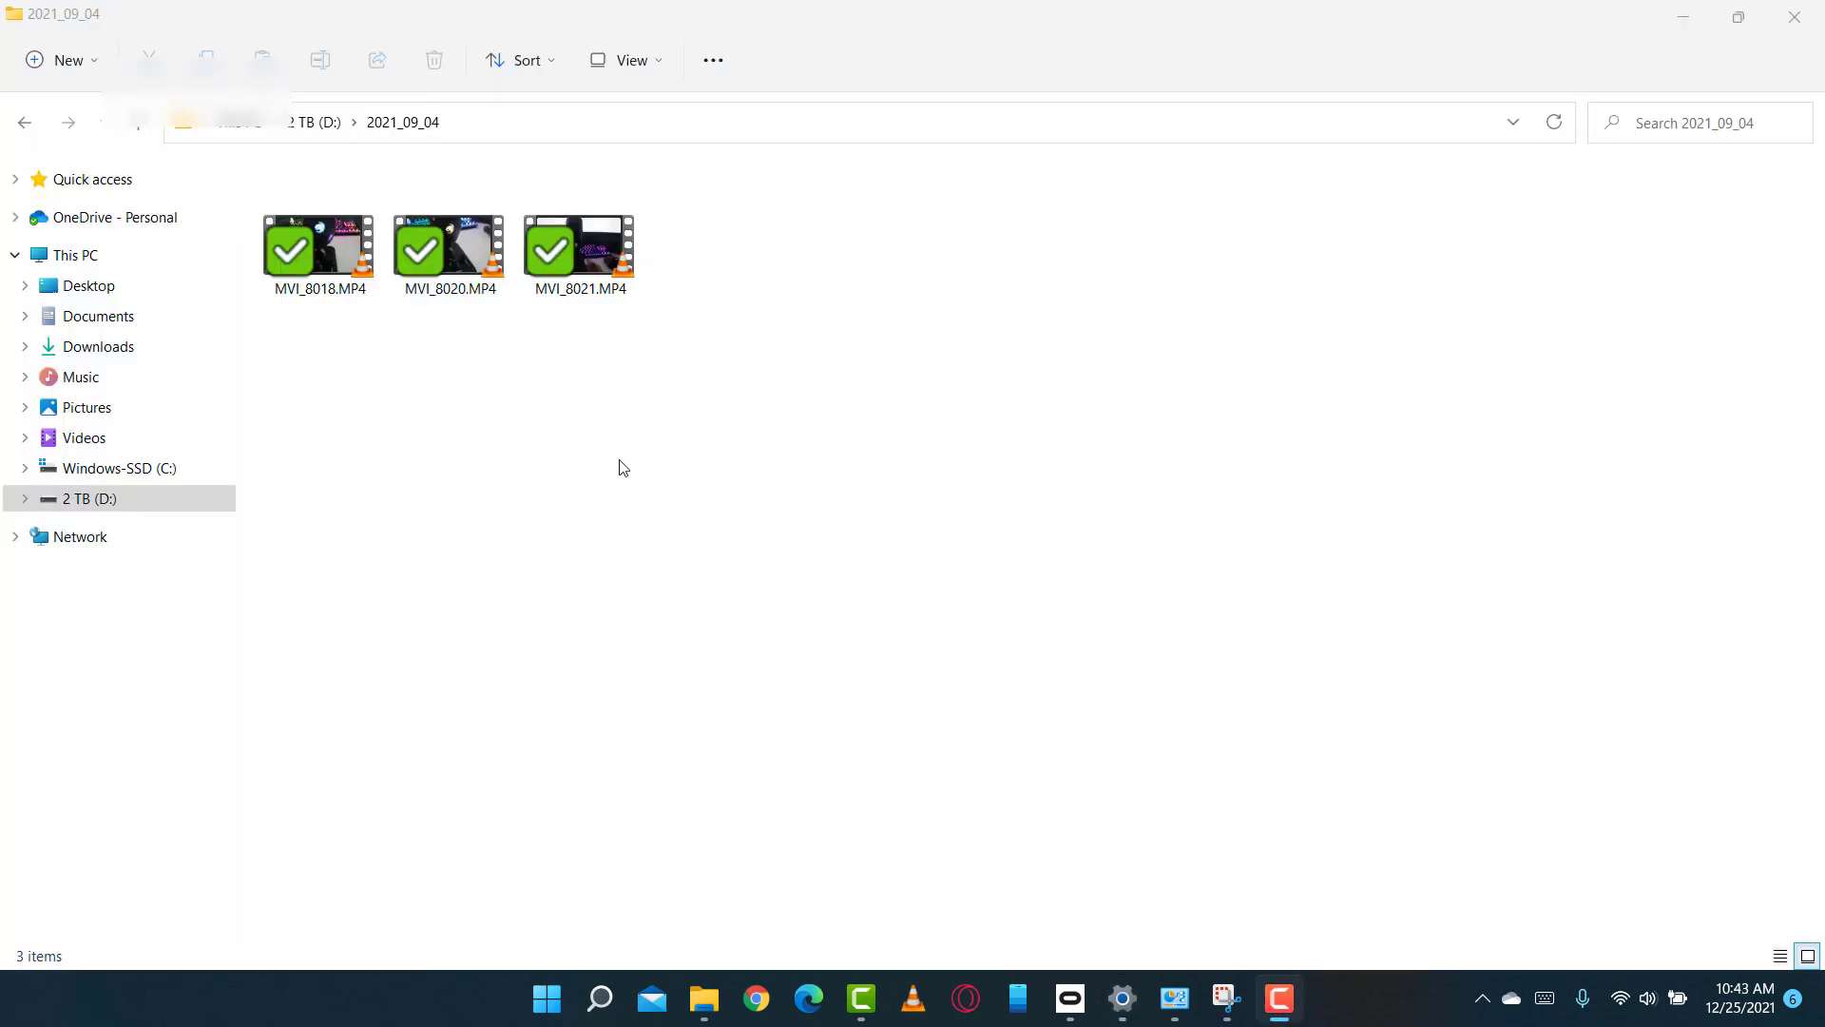
# Drag MVI_8021.MP4 onto a taskbar app, then open Quick Settings with Win+A
pyautogui.moveTo(535, 198); pyautogui.dragTo(851, 921)
pyautogui.press('super+a')
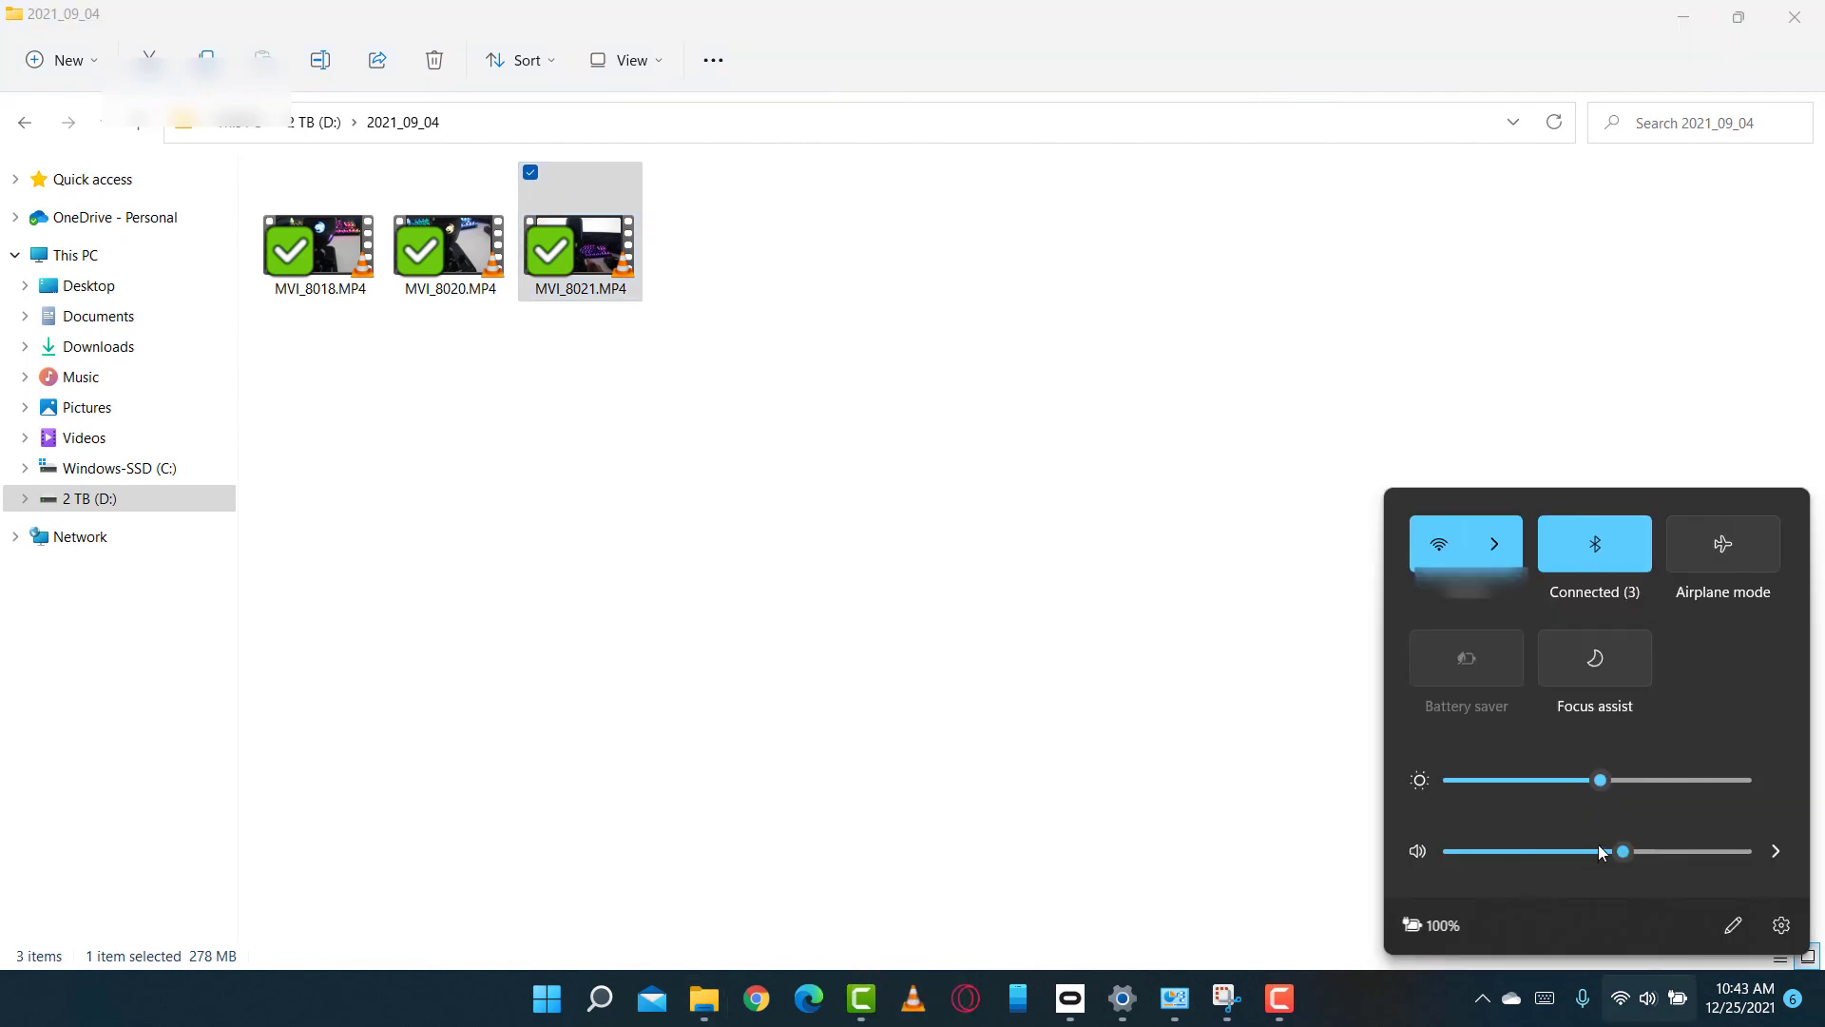